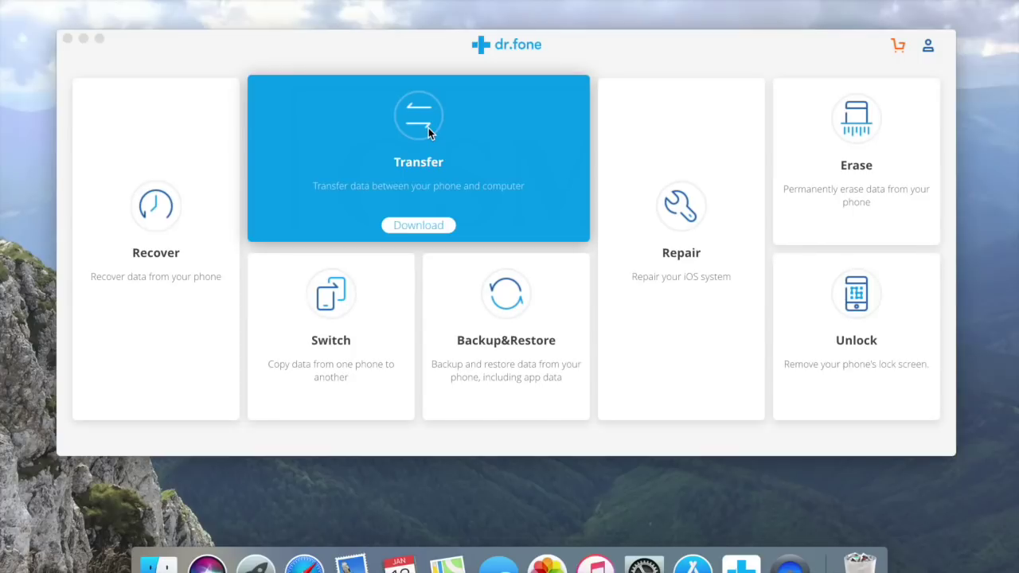
Step: Download the Transfer module, open it for the connected iPhone 6 and dismiss the iTunes software update prompt
left_click(431, 205)
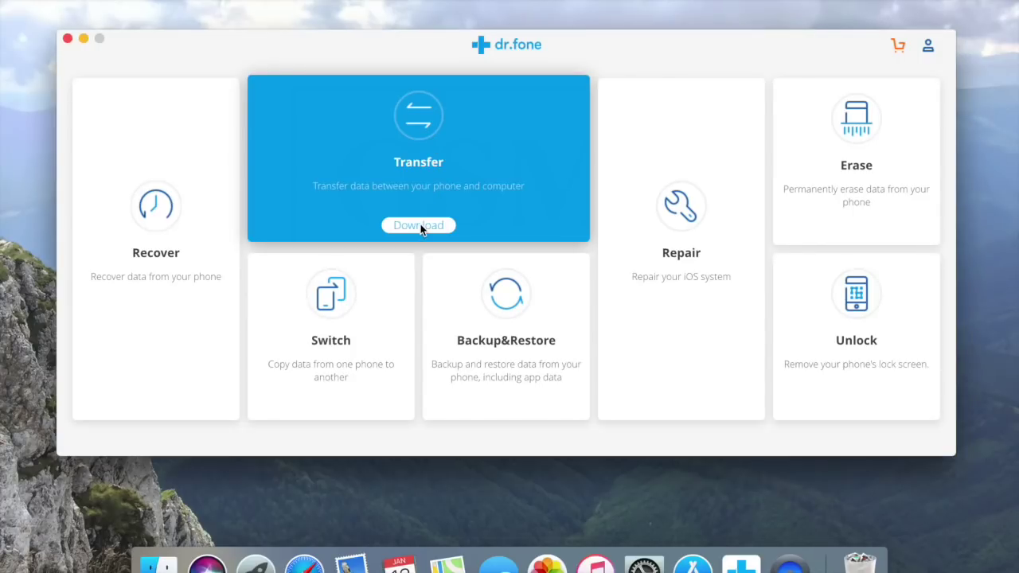
left_click(431, 229)
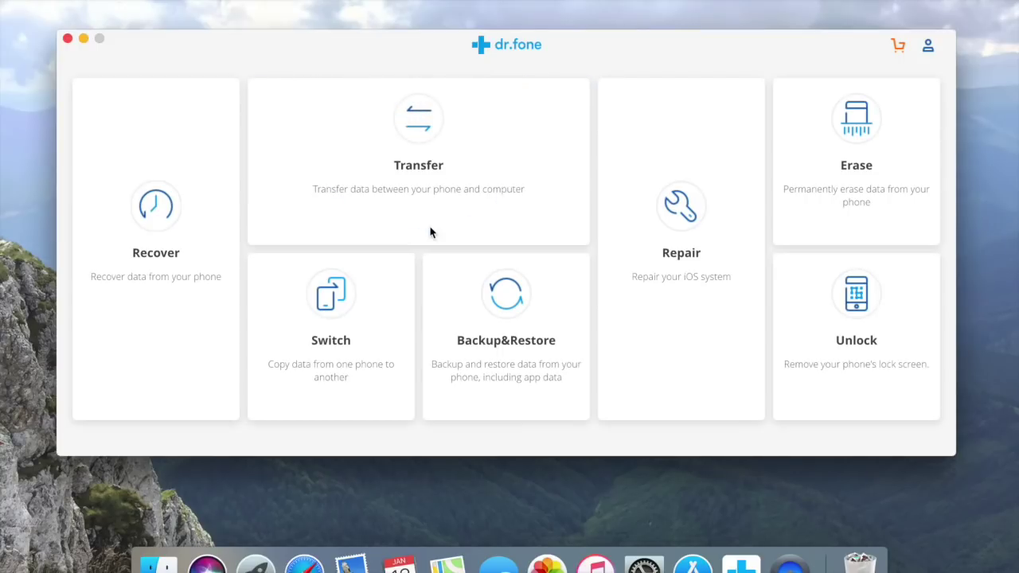
left_click(428, 167)
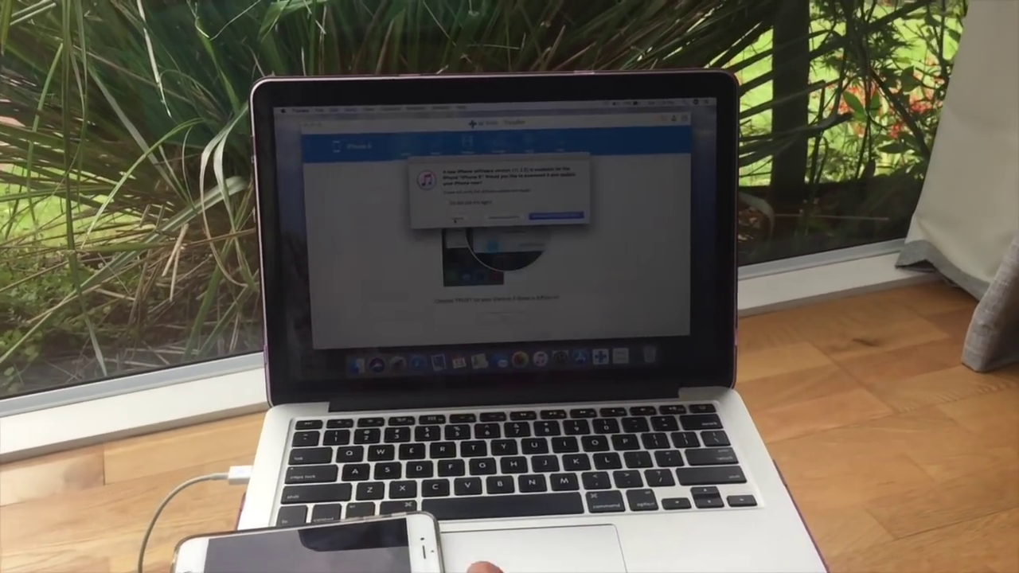
left_click(456, 219)
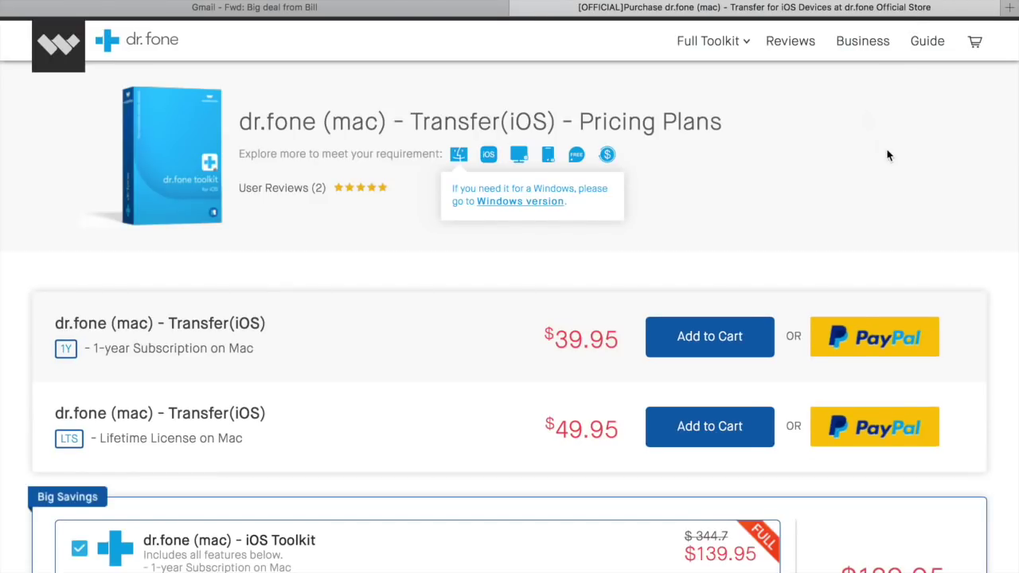
Step: Look through the pricing plans for dr.fone (mac) - Transfer(iOS) on the official store page
scroll(889, 155, "down", 2)
scroll(889, 155, "down", 5)
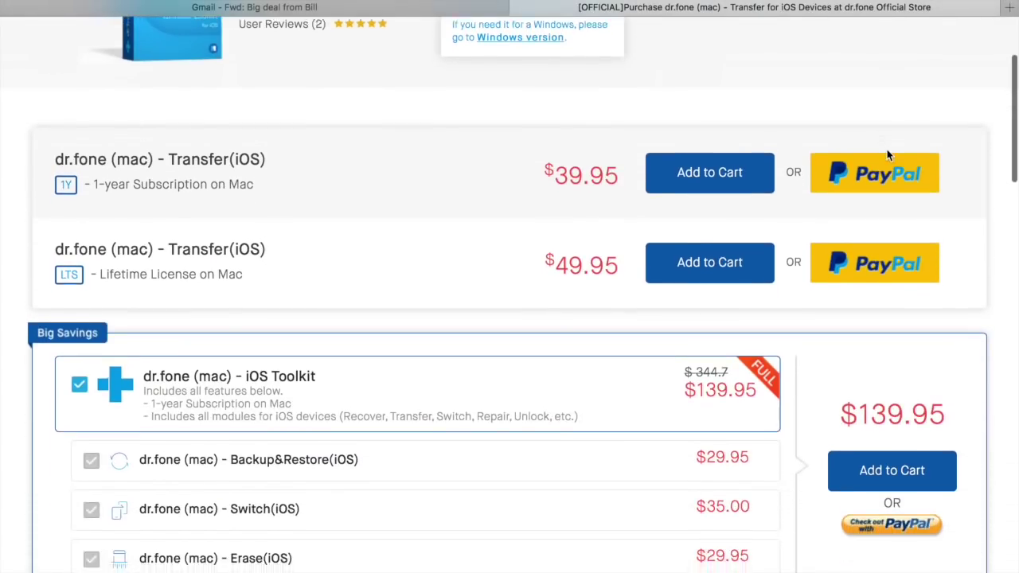
scroll(889, 155, "down", 5)
scroll(889, 155, "up", 10)
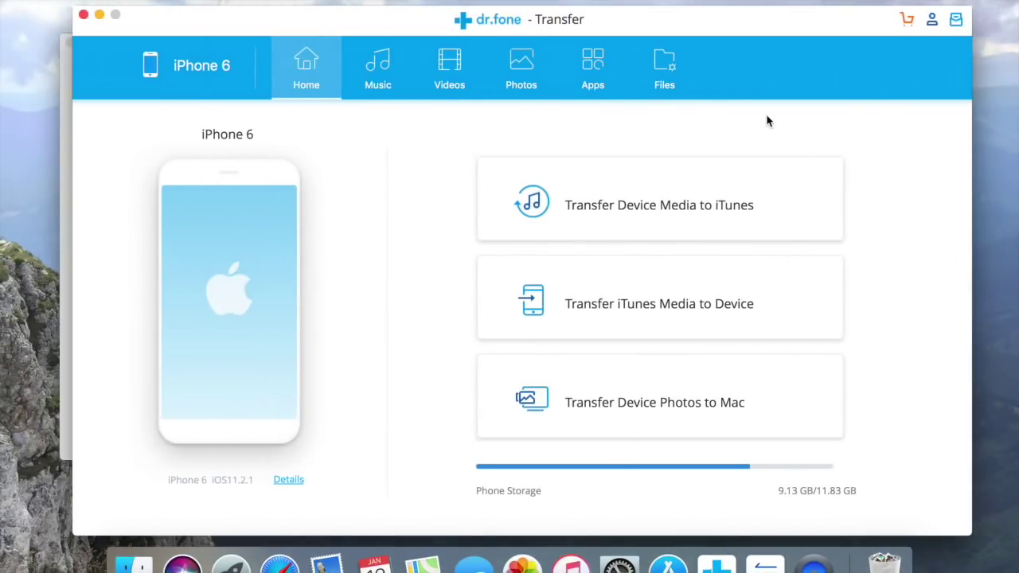
Step: Sign in to My Account with the purchase email and the registration code, and close the account window
left_click(933, 20)
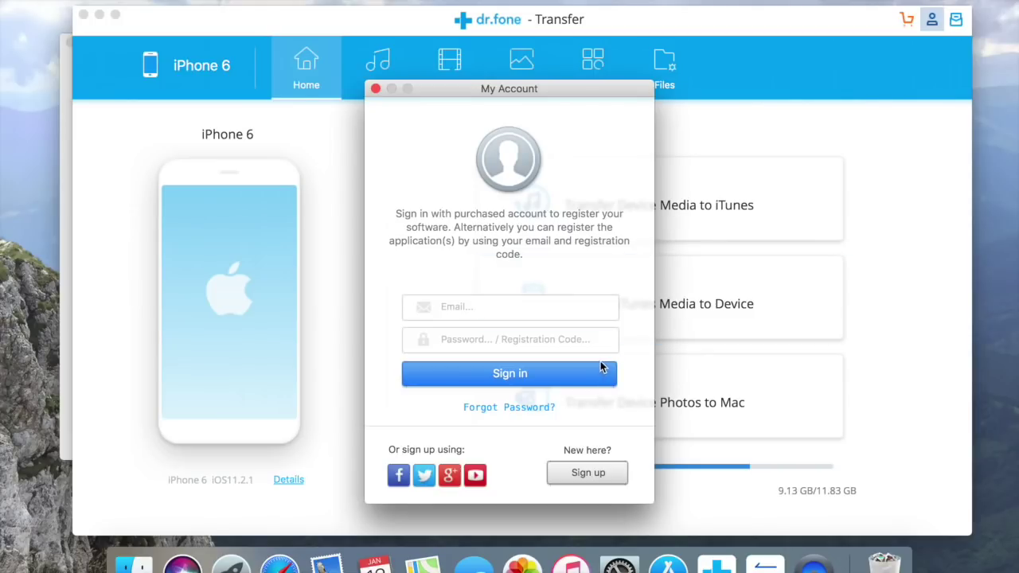
right_click(565, 308)
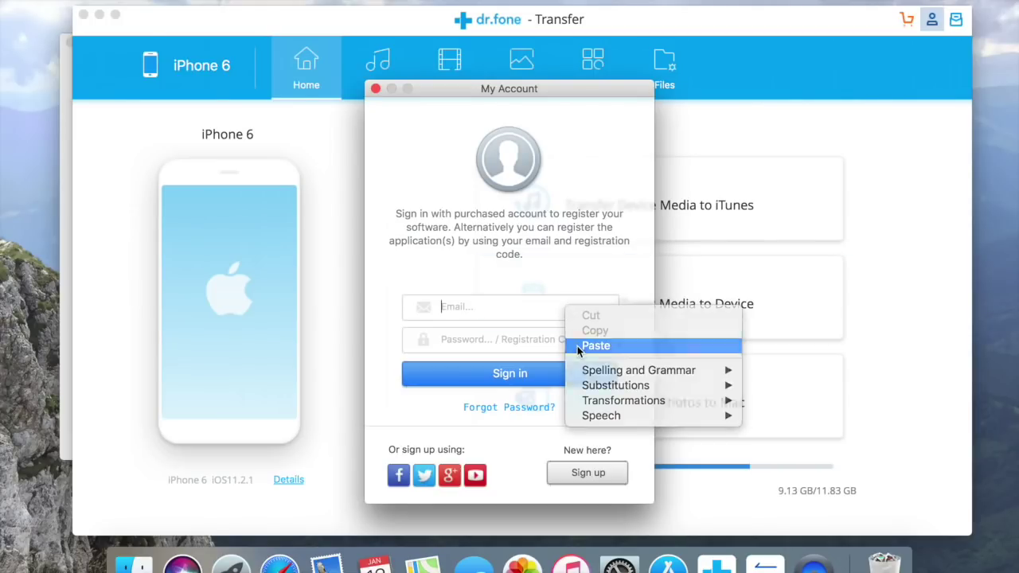
left_click(596, 345)
left_click(581, 341)
key("super+v")
left_click(592, 371)
scroll(526, 376, "down", 5)
left_click(376, 89)
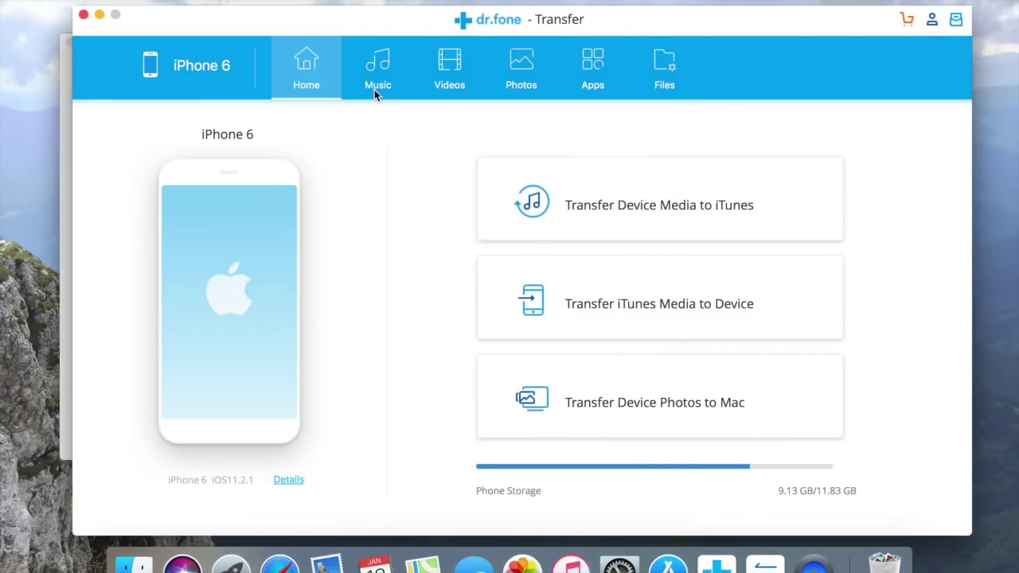
Step: Look at the feedback form and close it without submitting anything
left_click(955, 19)
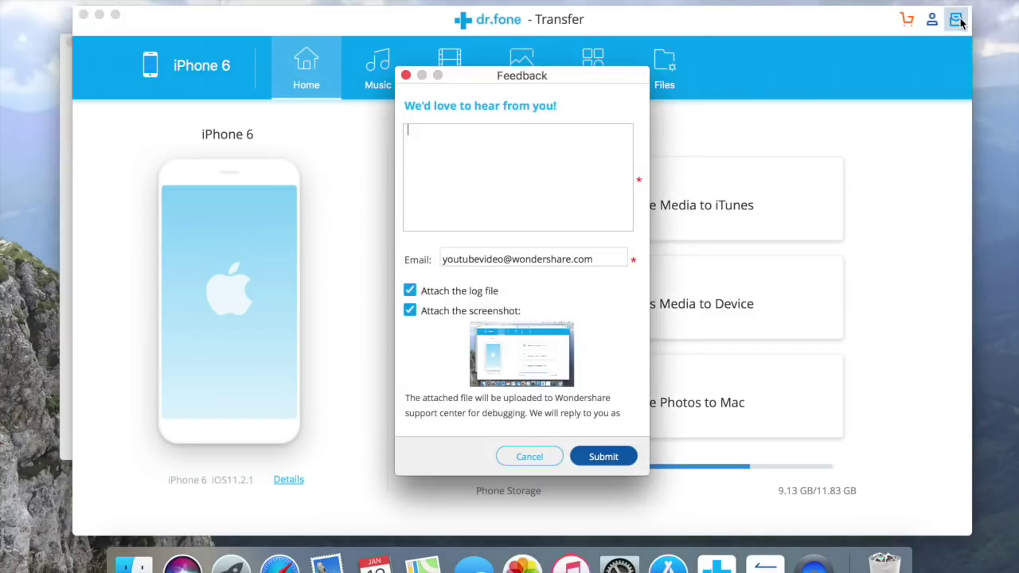
left_click(406, 76)
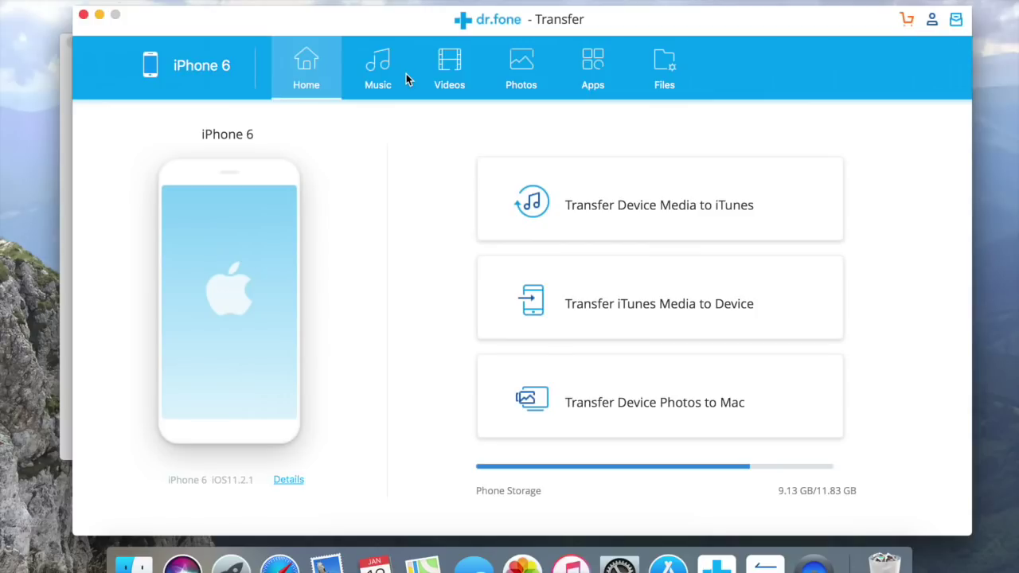
Step: Scan the iPhone 6 for media missing from iTunes, copy all listed categories to the iTunes library and complete the transfer
left_click(610, 220)
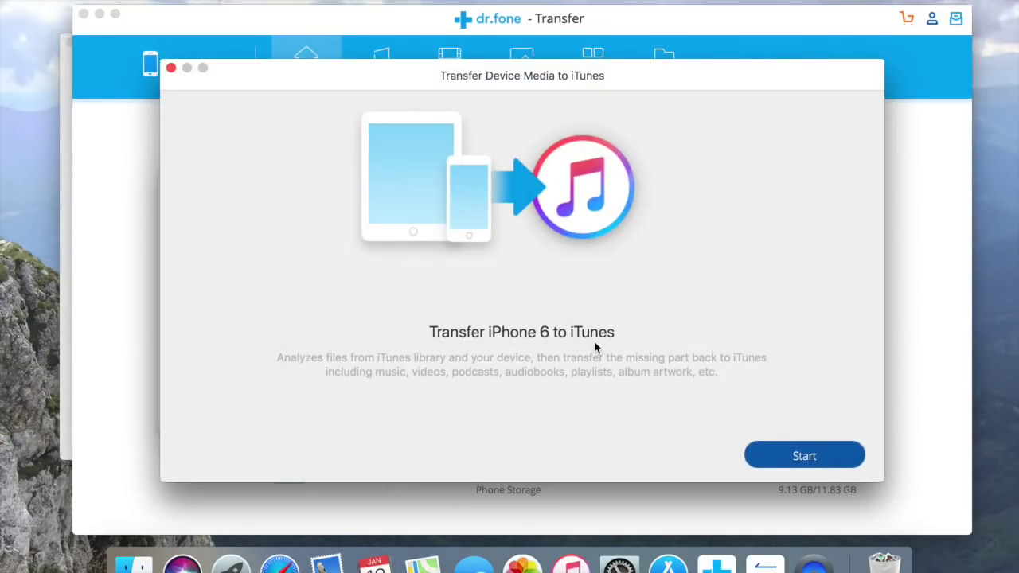
left_click(790, 451)
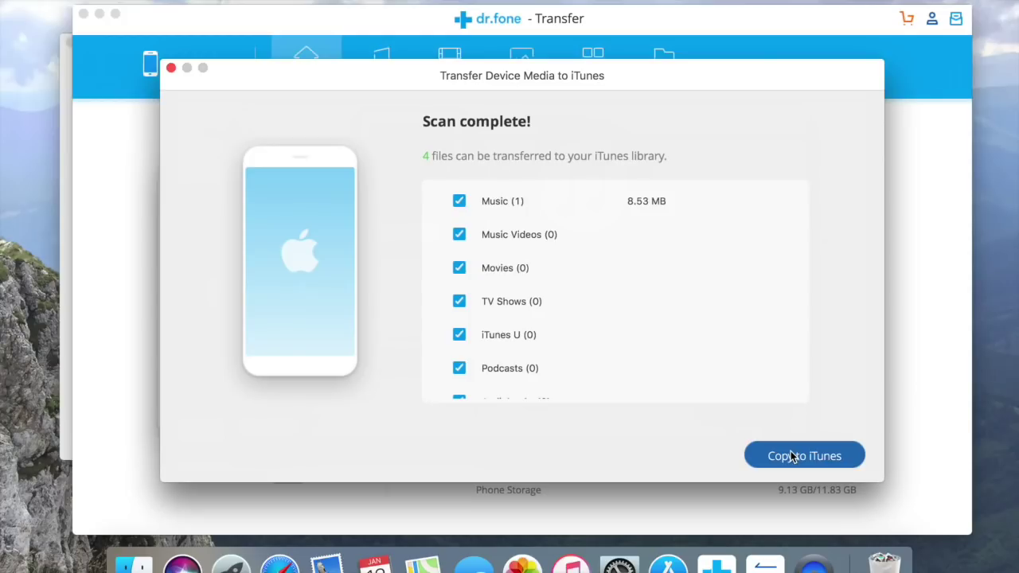
left_click(792, 456)
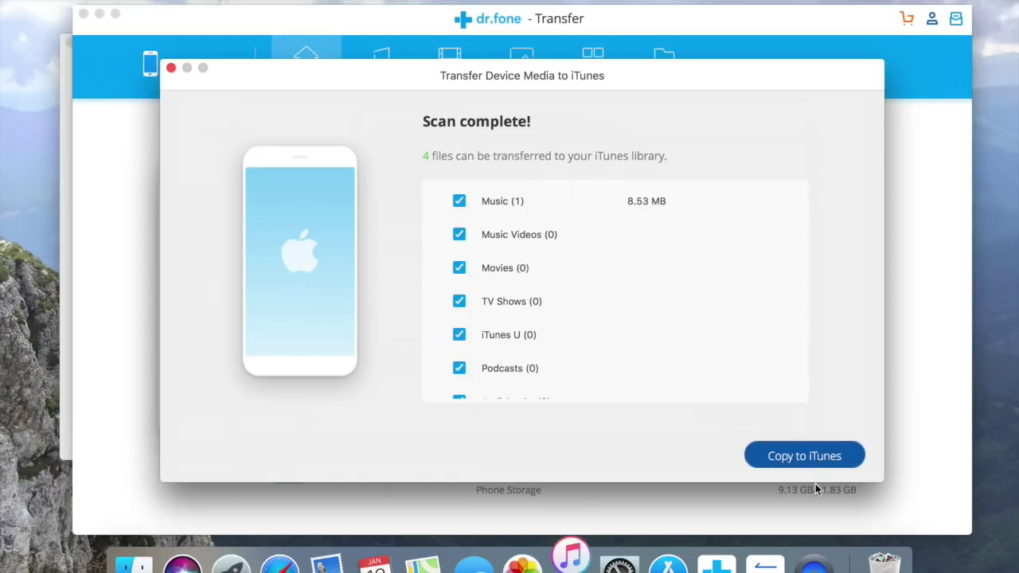
scroll(578, 313, "down", 4)
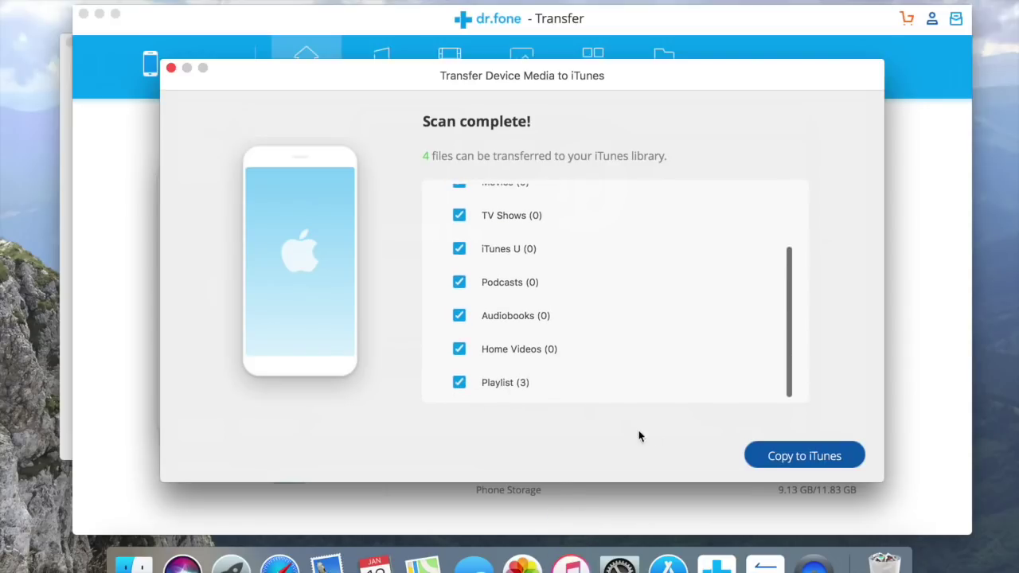
left_click(786, 457)
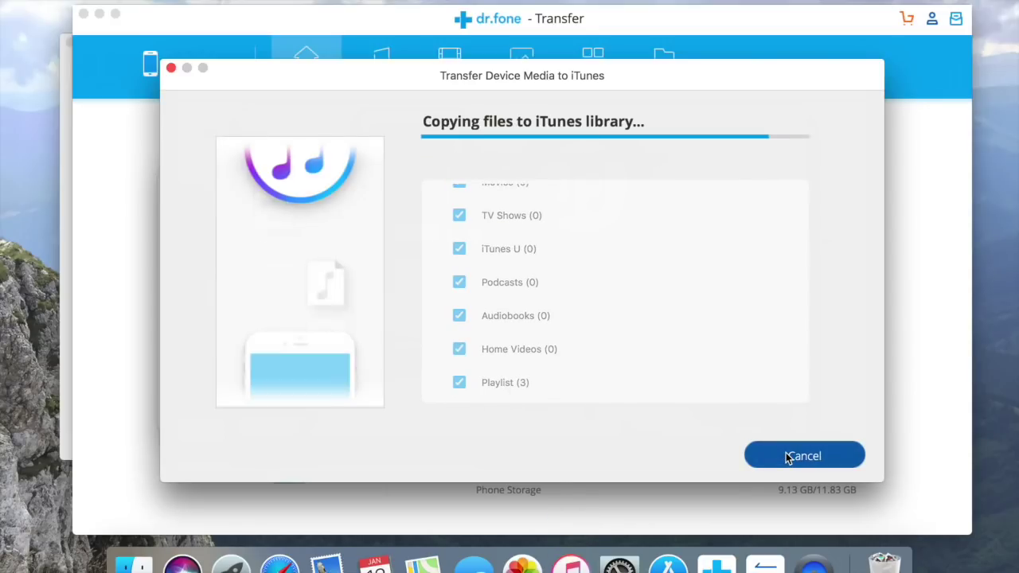
scroll(767, 313, "up", 3)
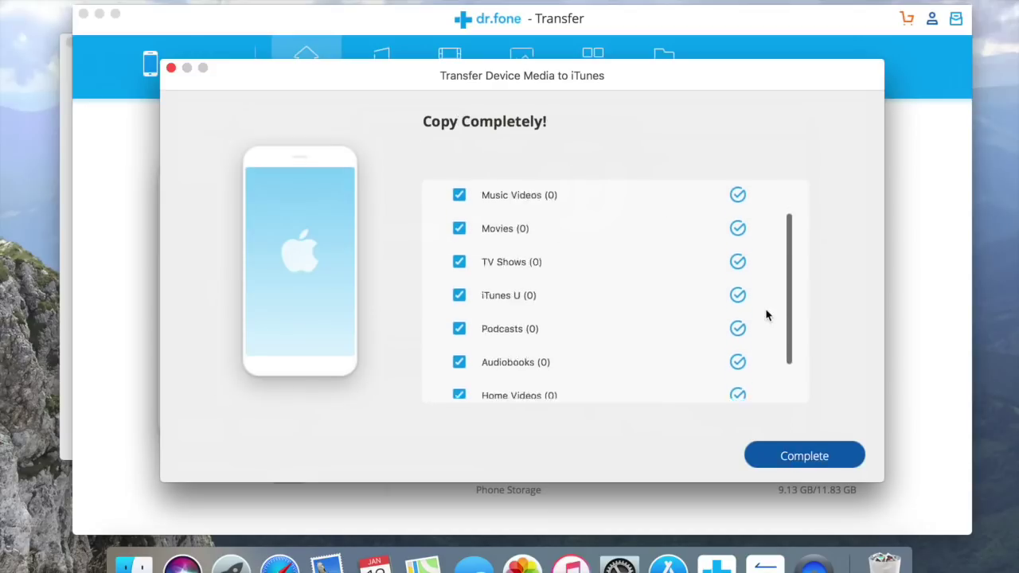
left_click(784, 460)
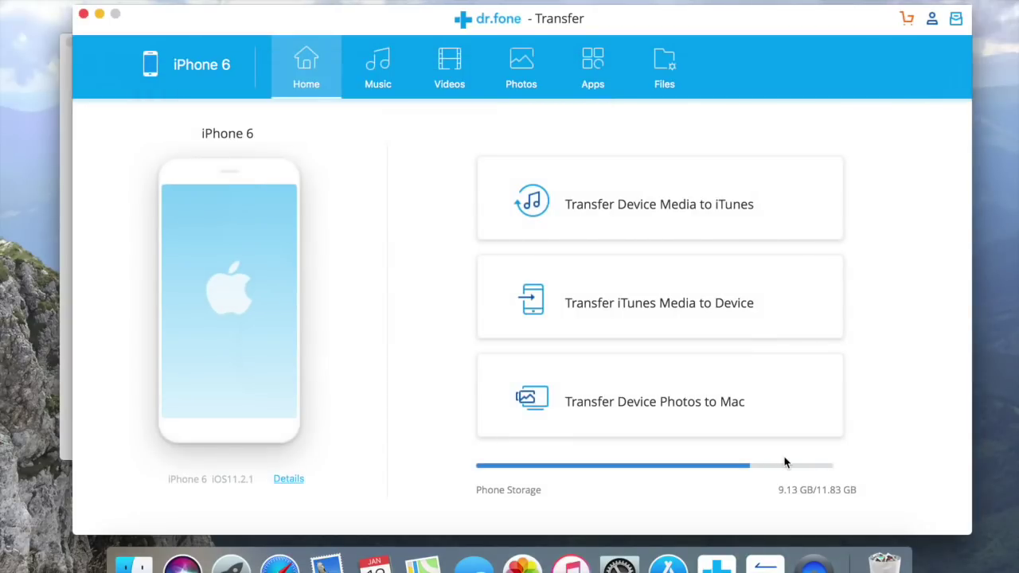
Step: Transfer only the Purchased playlist from the iTunes library to the iPhone 6 and complete the transfer
left_click(730, 321)
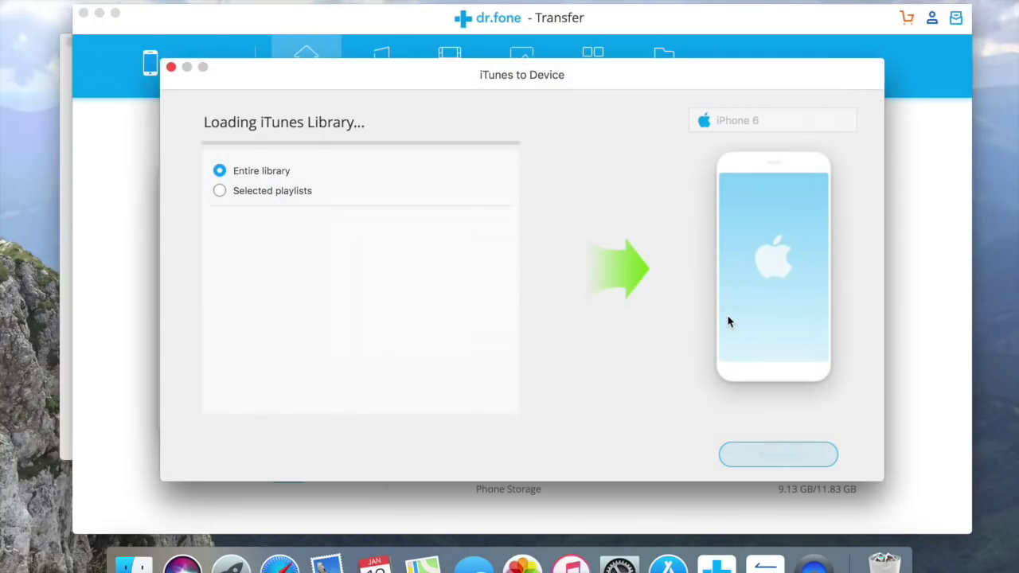
left_click(219, 191)
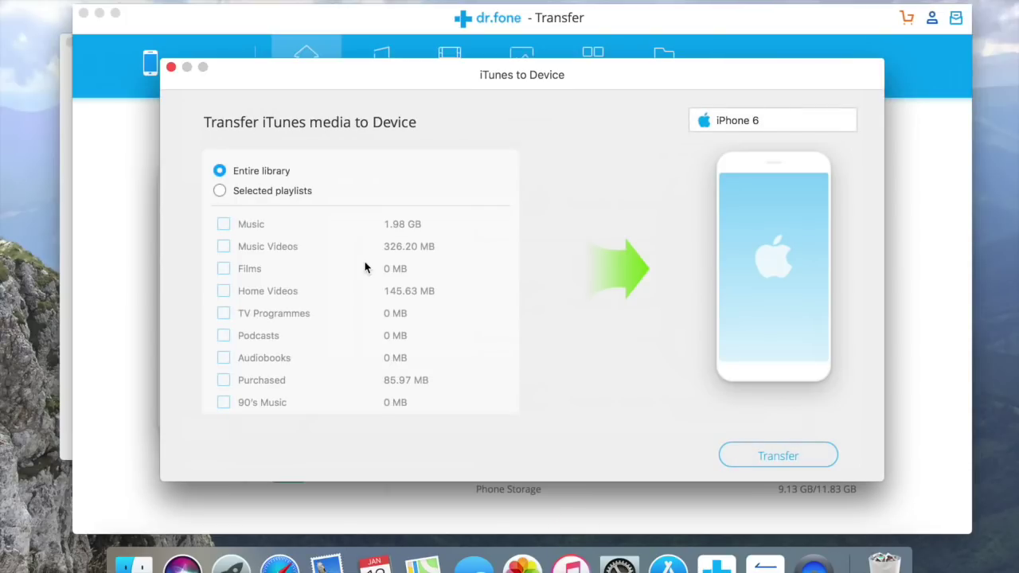
left_click(225, 194)
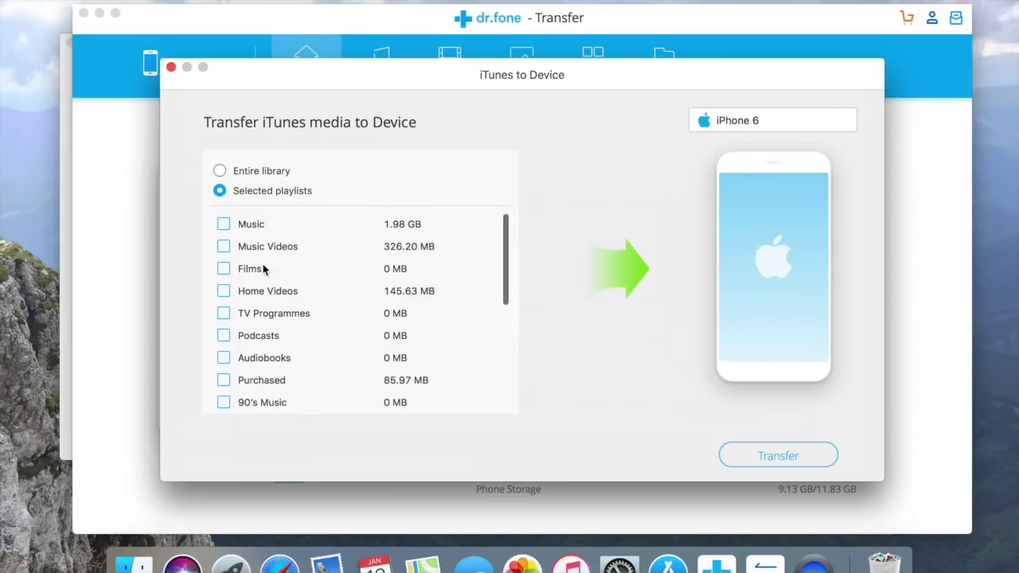
scroll(265, 331, "down", 3)
scroll(268, 329, "down", 8)
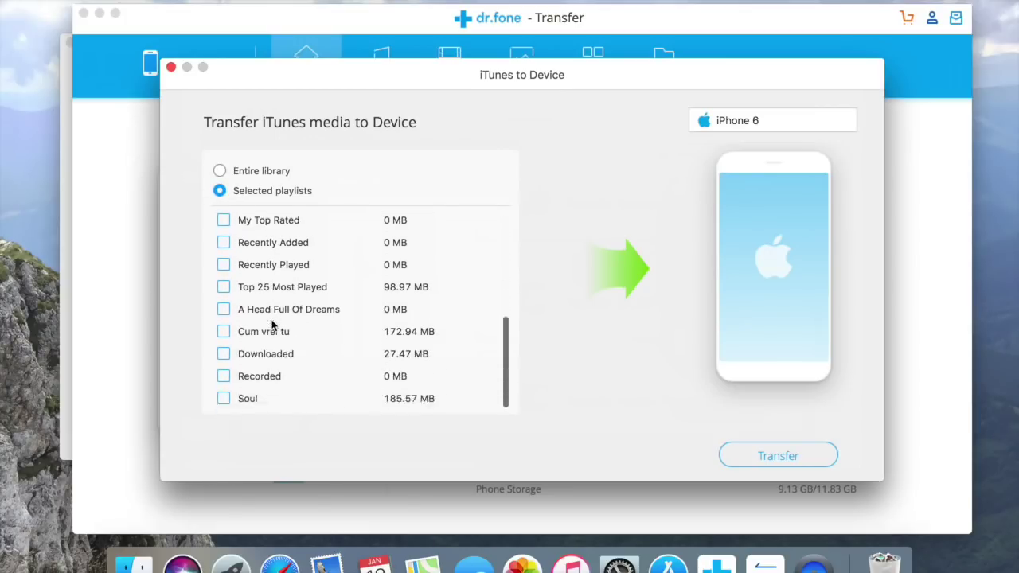
scroll(271, 326, "up", 5)
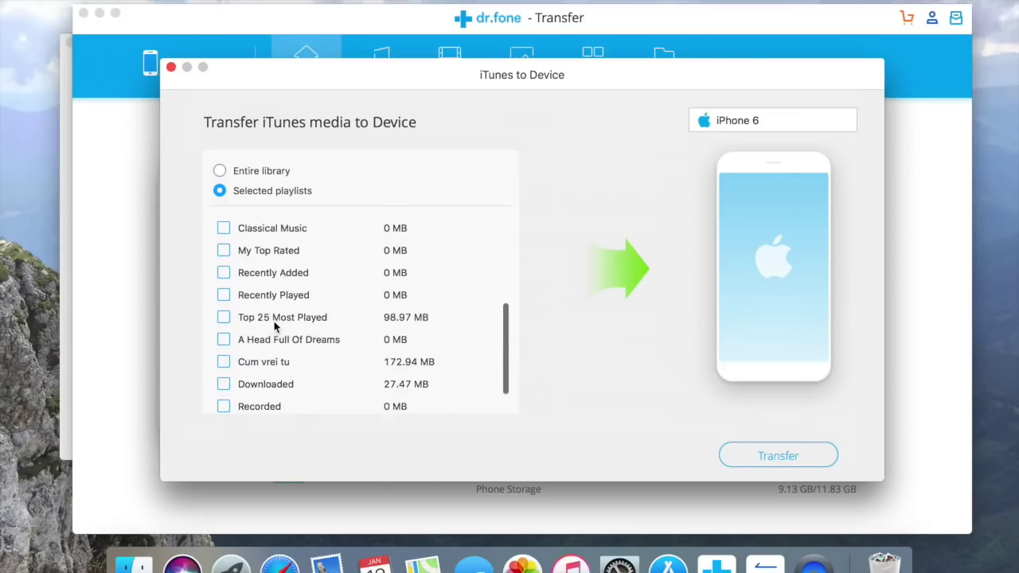
left_click(223, 251)
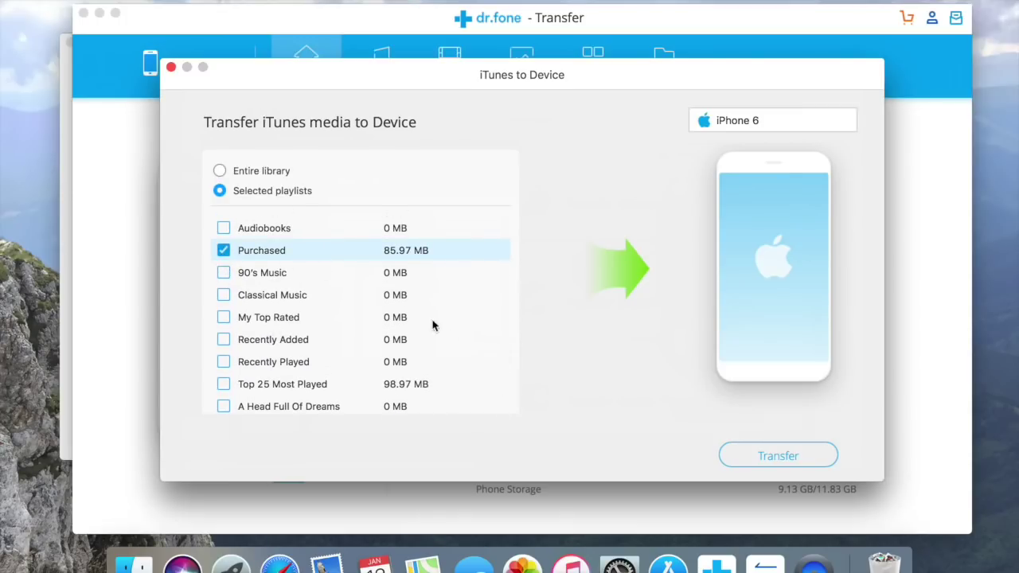
left_click(759, 461)
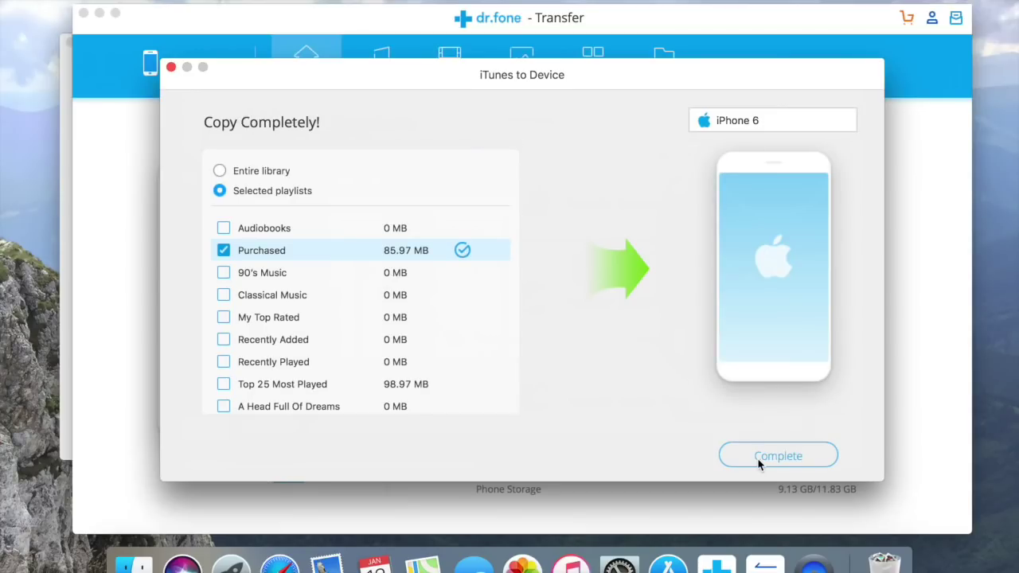
left_click(778, 460)
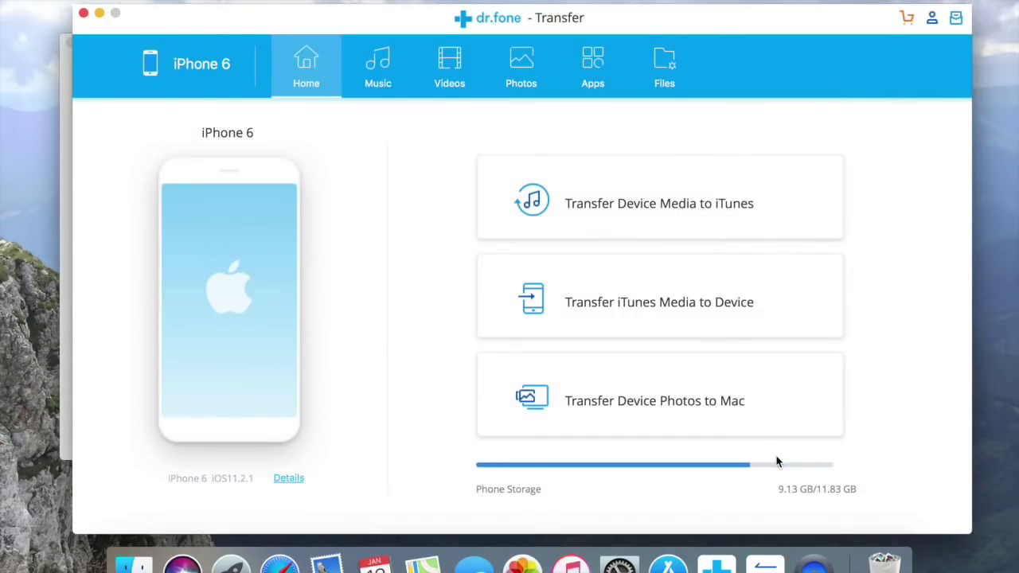
Step: Transfer the iPhone 6 photos to the Mac, saving them on the Desktop
left_click(724, 406)
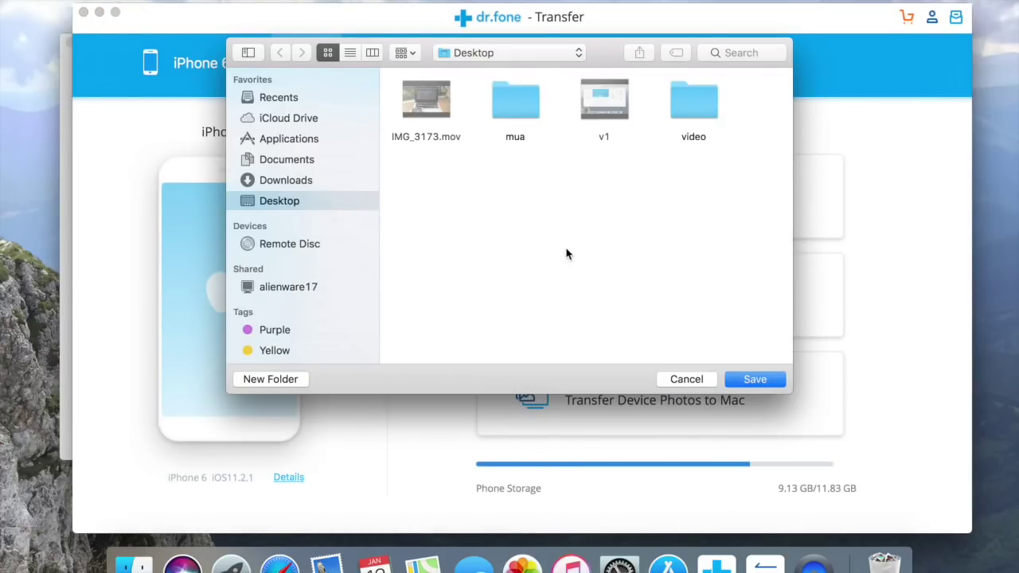
left_click(755, 380)
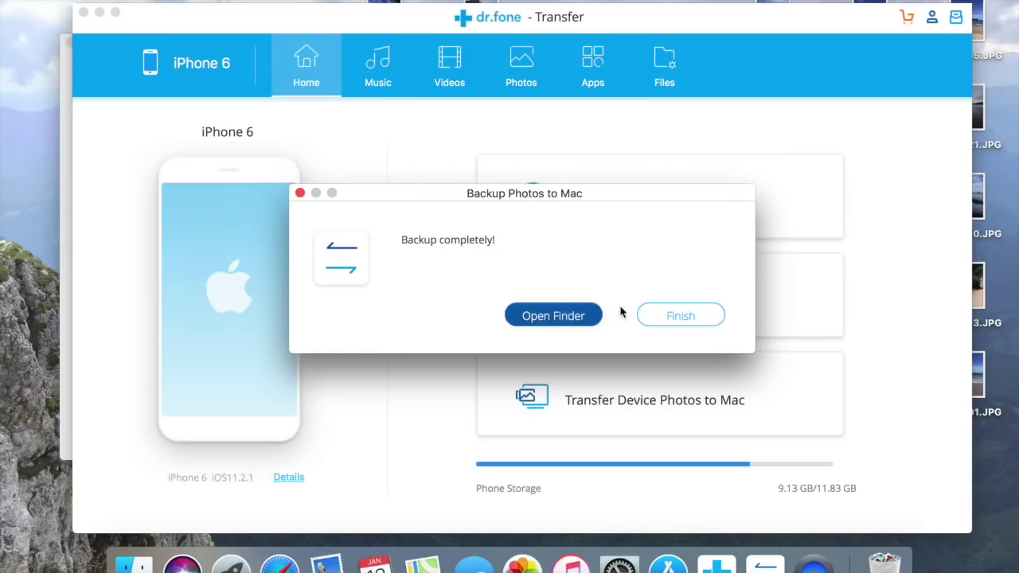
Step: Check the backed-up photos in Finder by viewing IMG_0419.JPG and IMG_0422.JPG, and finish the photo backup
left_click(585, 317)
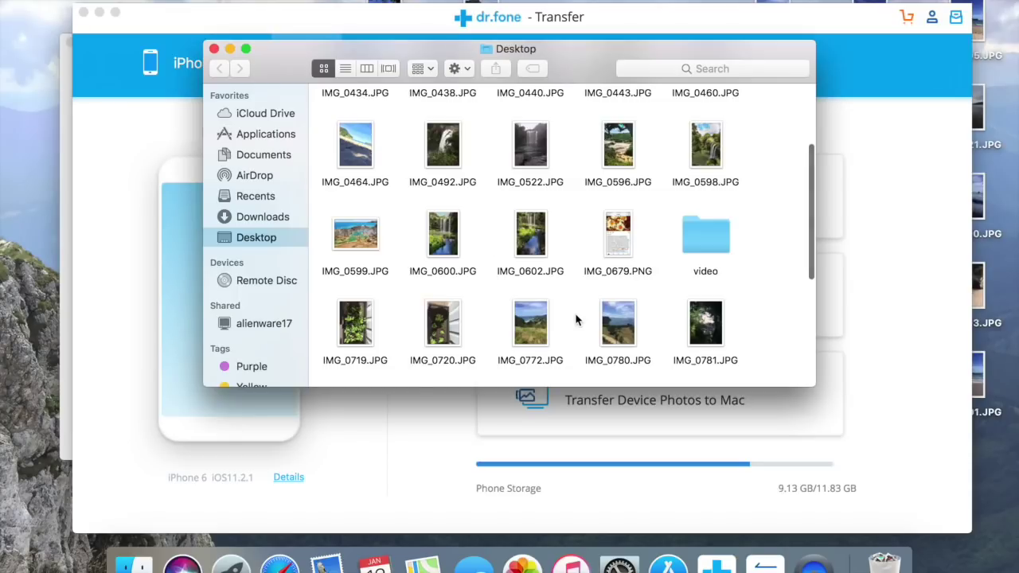
scroll(500, 186, "up", 5)
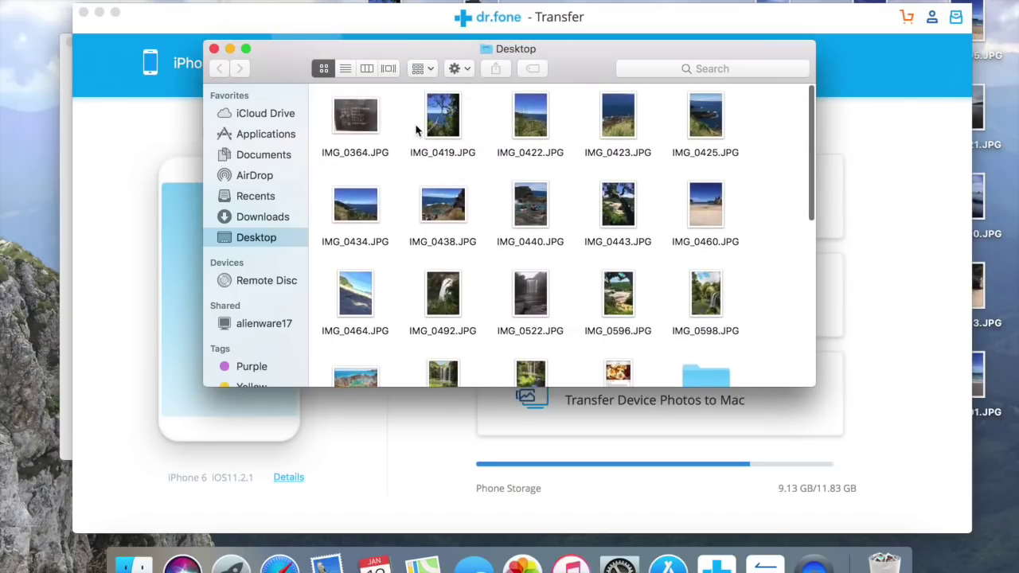
double_click(440, 120)
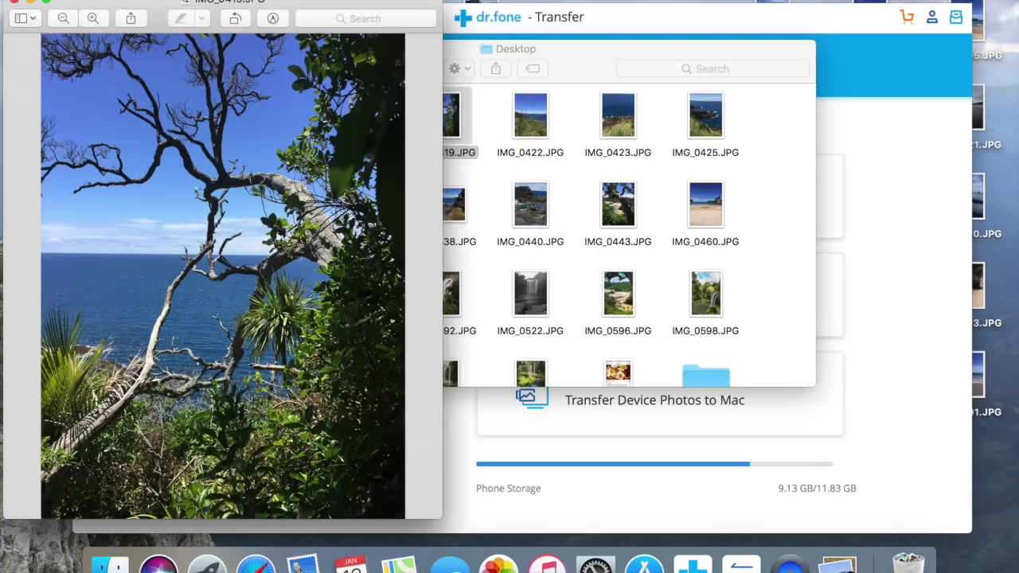
left_click(11, 1)
double_click(530, 116)
left_click(11, 1)
left_click(215, 47)
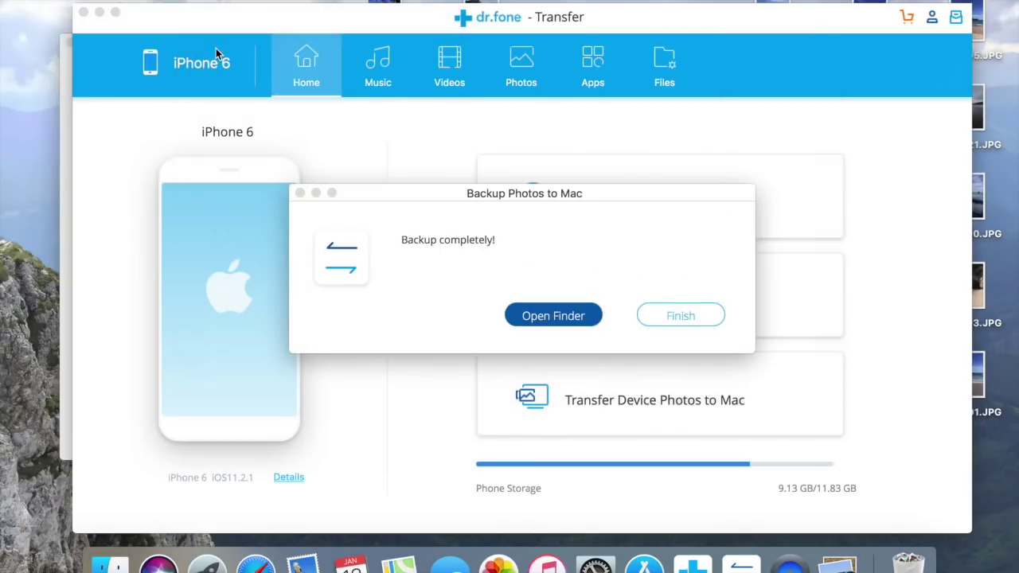
left_click(678, 316)
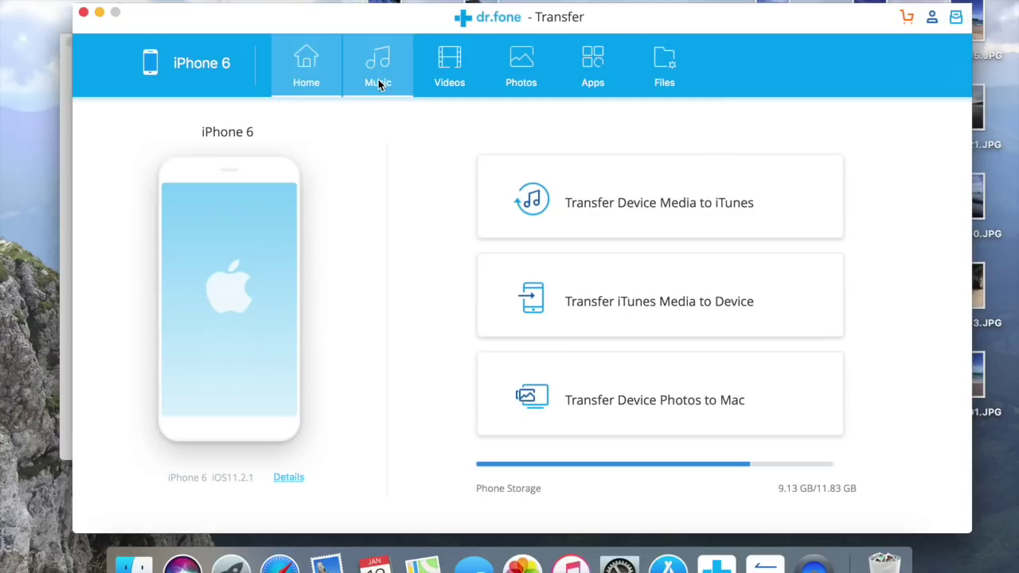
Step: Add Cruel World to the song selection in the iPhone's Purchased playlist and check the device for duplicate music by name and artist
left_click(379, 85)
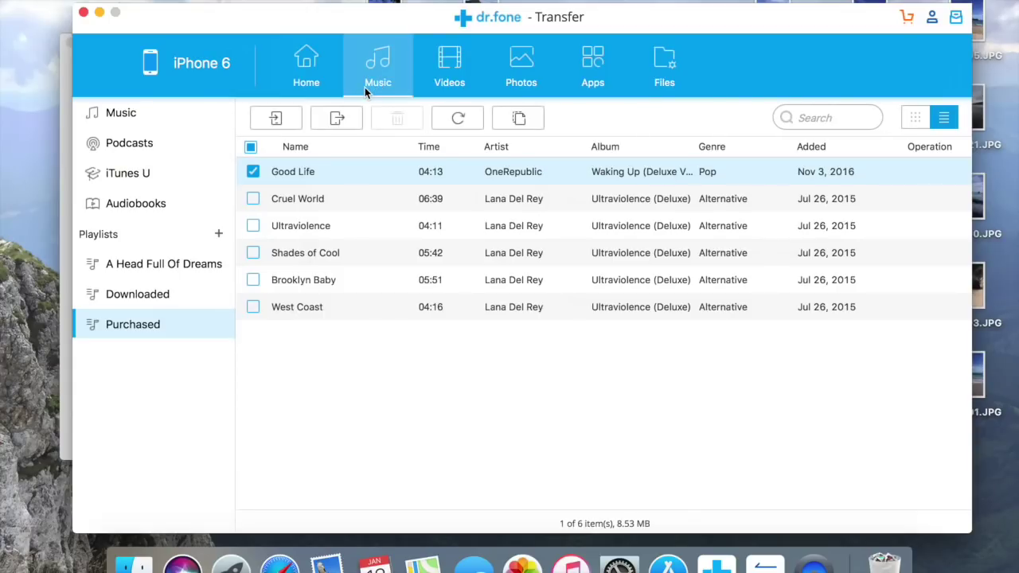
left_click(251, 200)
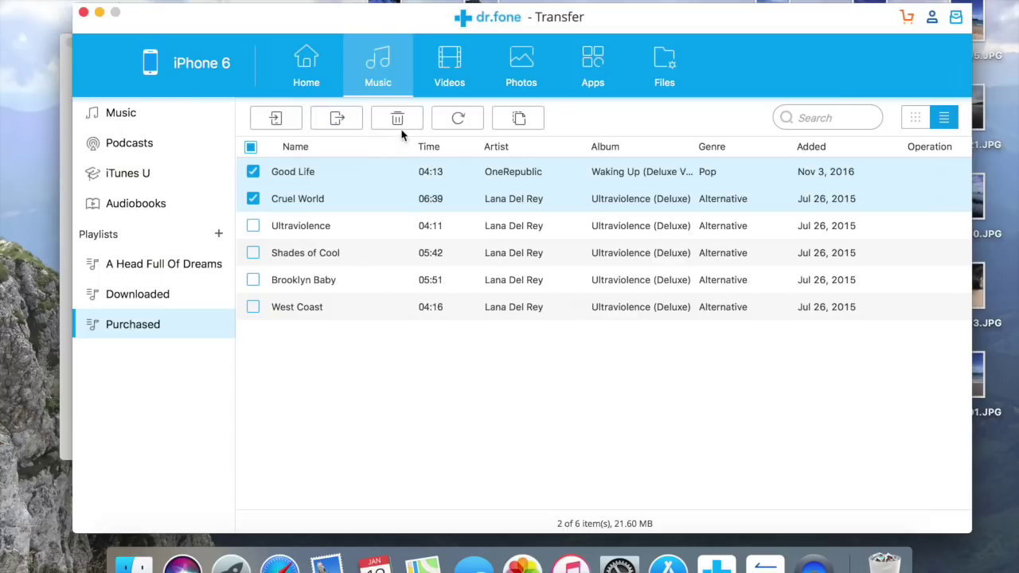
left_click(513, 124)
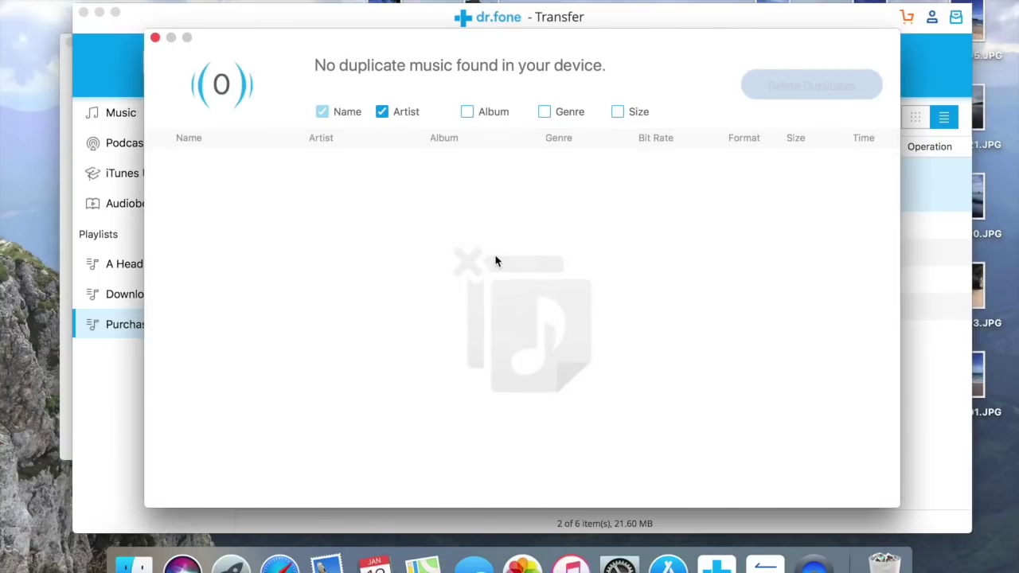
left_click(155, 39)
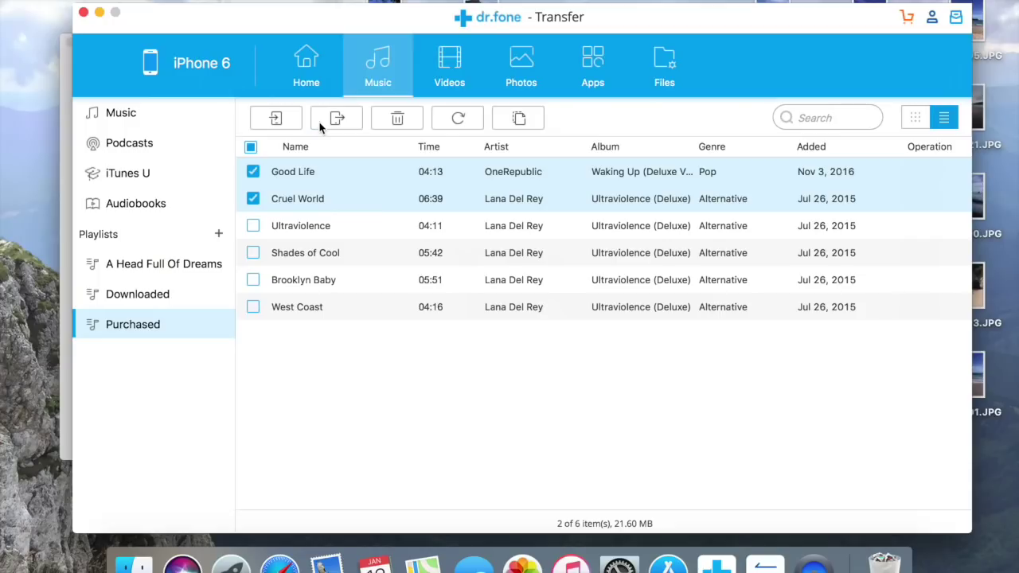
Step: Show the Purchased playlist songs as thumbnails and view the iPhone's video categories
left_click(916, 118)
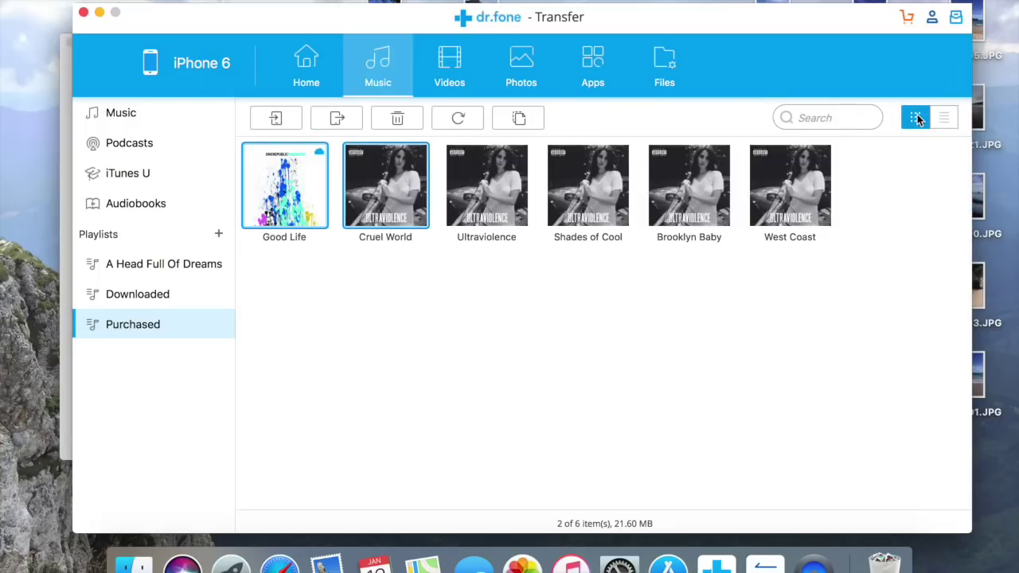
left_click(832, 118)
left_click(433, 60)
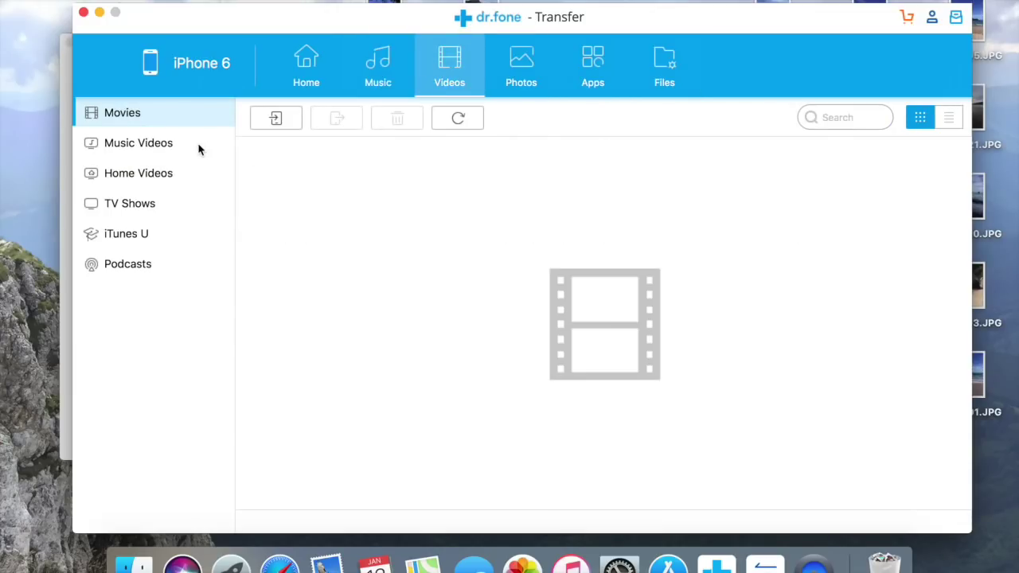
Step: Select all photos in the iPhone's Camera Roll and clear the whole selection
left_click(523, 69)
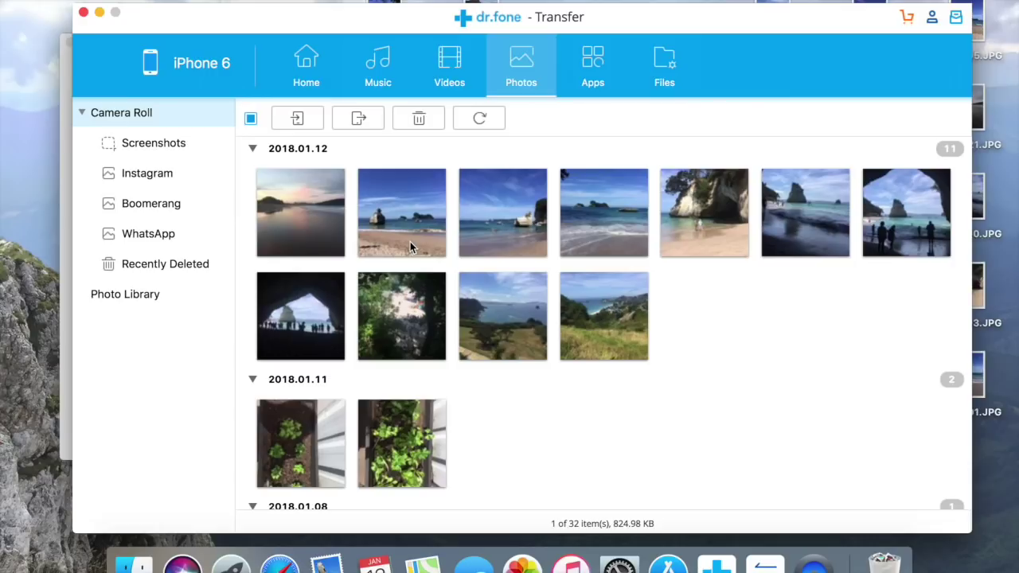
left_click(251, 118)
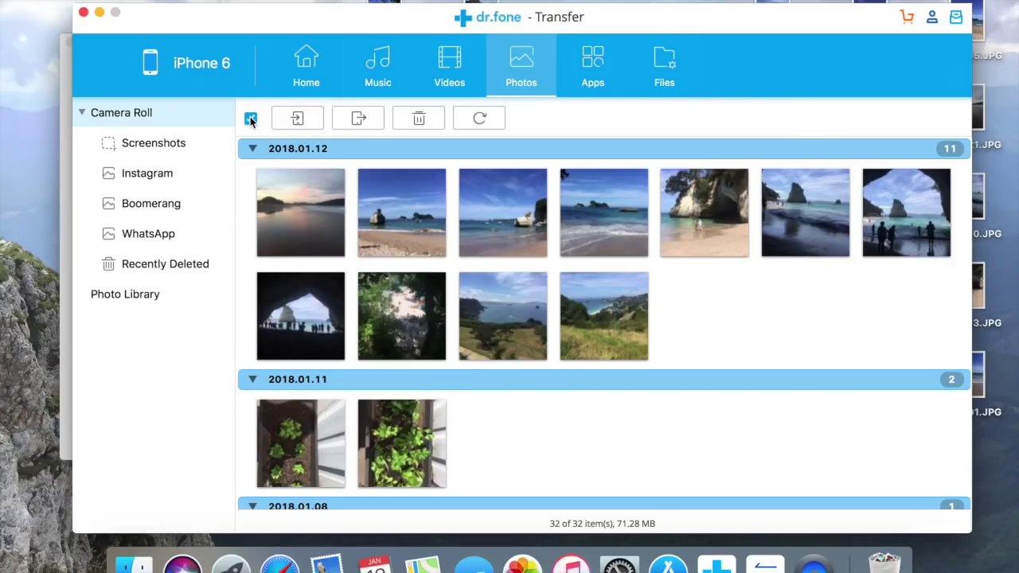
left_click(251, 118)
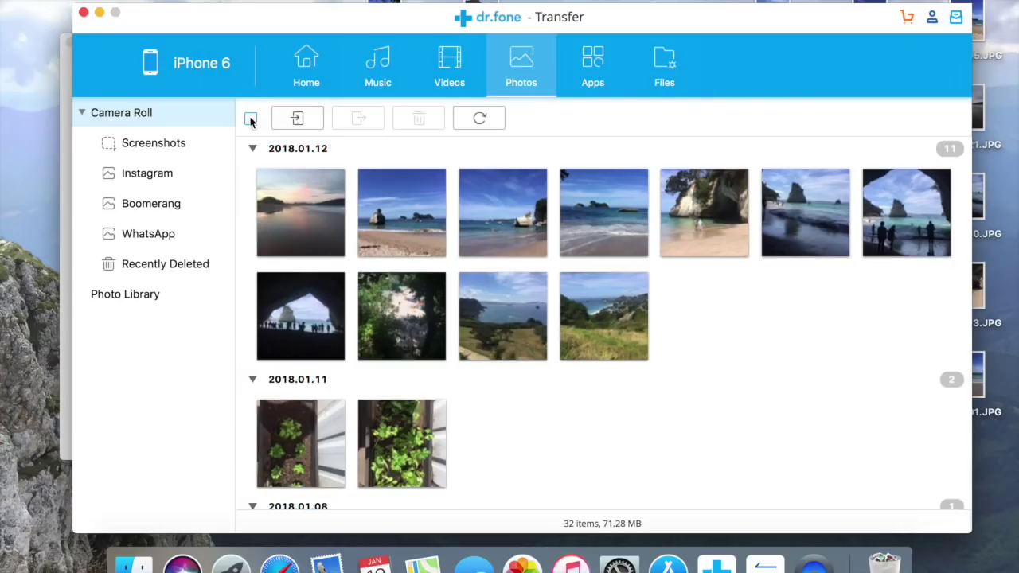
Step: Add IMG_0026.JPG from the Mac's Pictures folder to the Camera Roll and install the dr.fone app on the iPhone
left_click(306, 121)
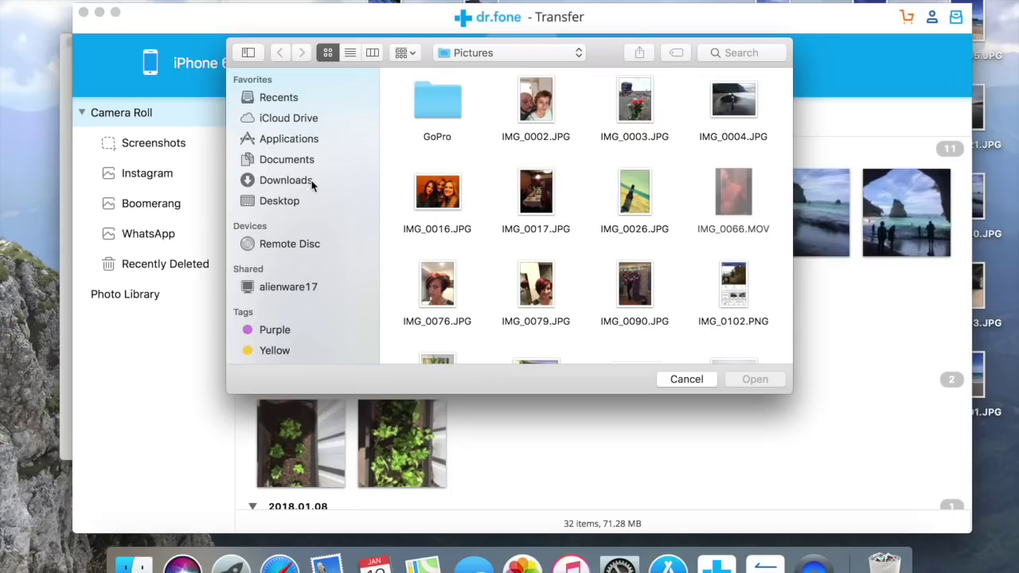
left_click(428, 203)
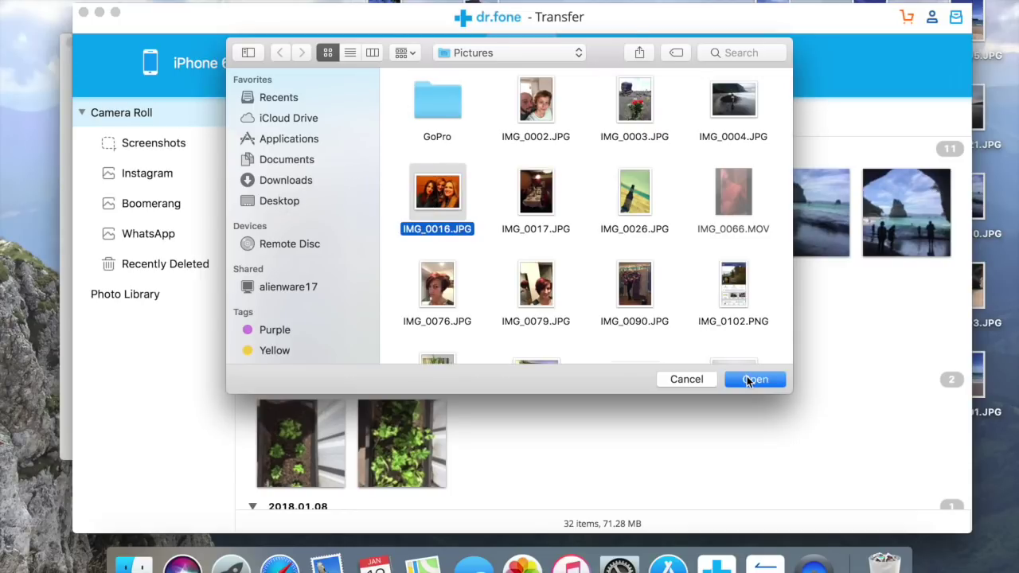
left_click(634, 188)
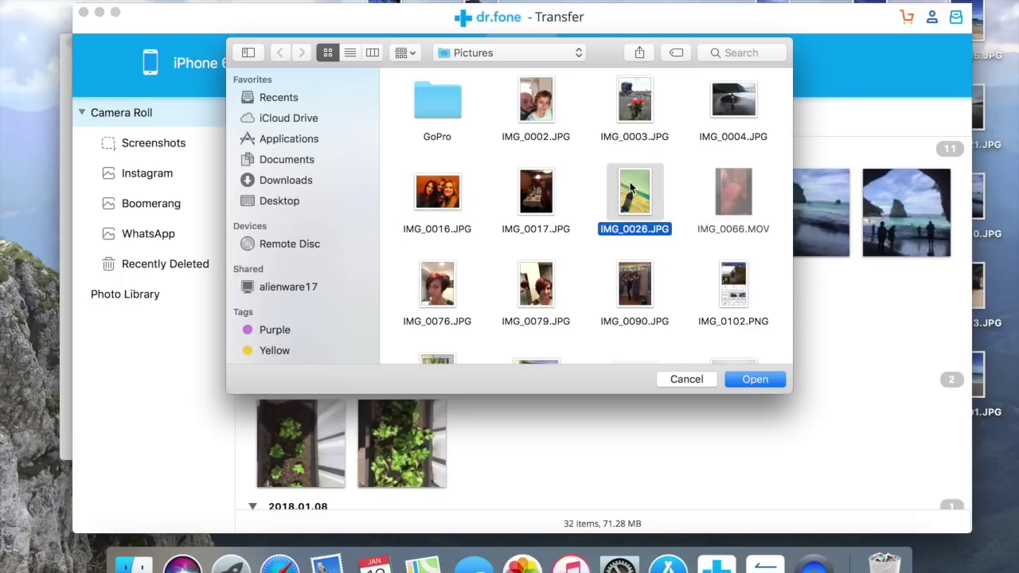
left_click(754, 380)
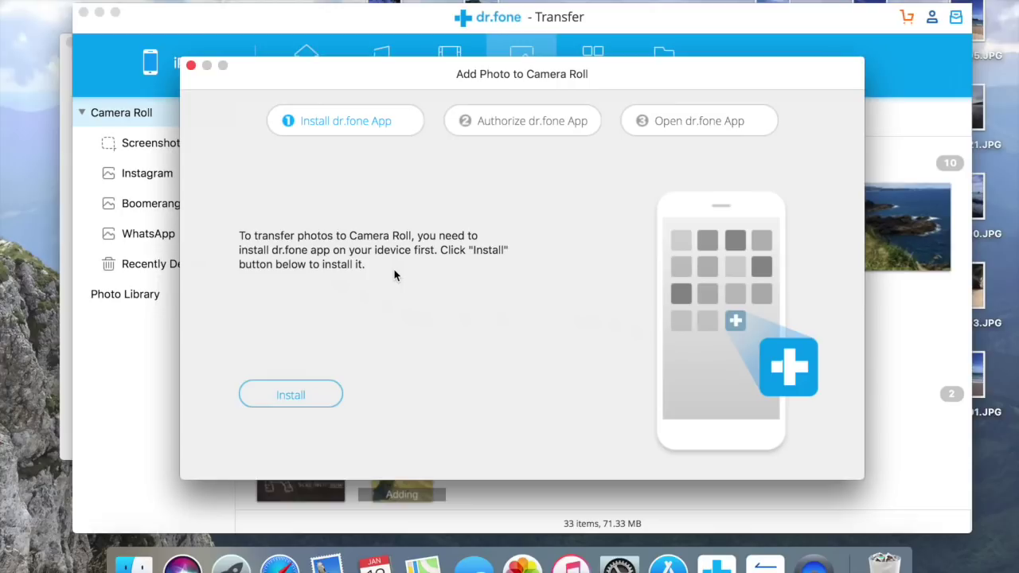
left_click(296, 395)
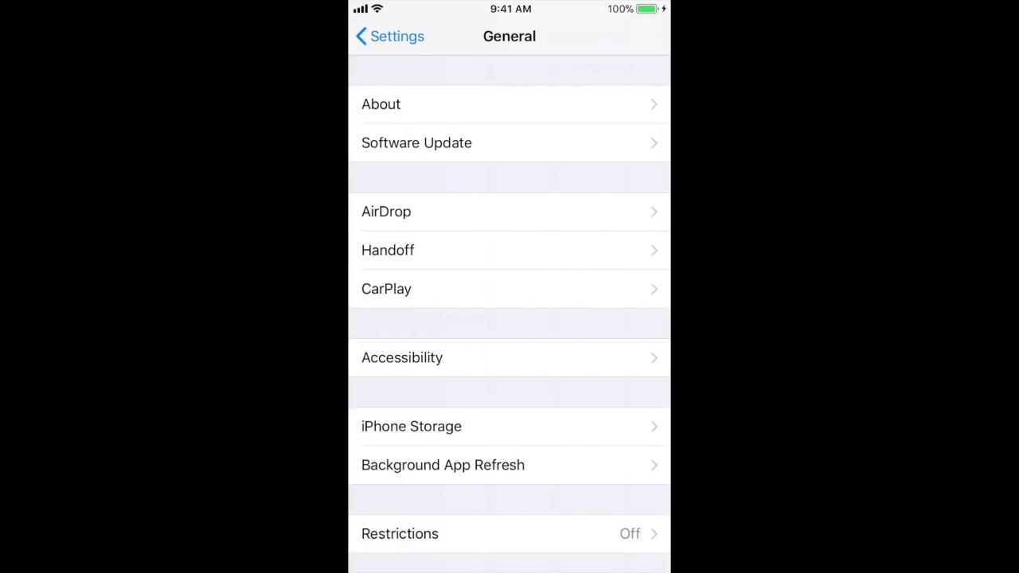
Step: Trust the developer Beijing Nation Sky Network Technology under Device Management in the iPhone's General settings and open the dr.fone app
scroll(510, 318, "down", 10)
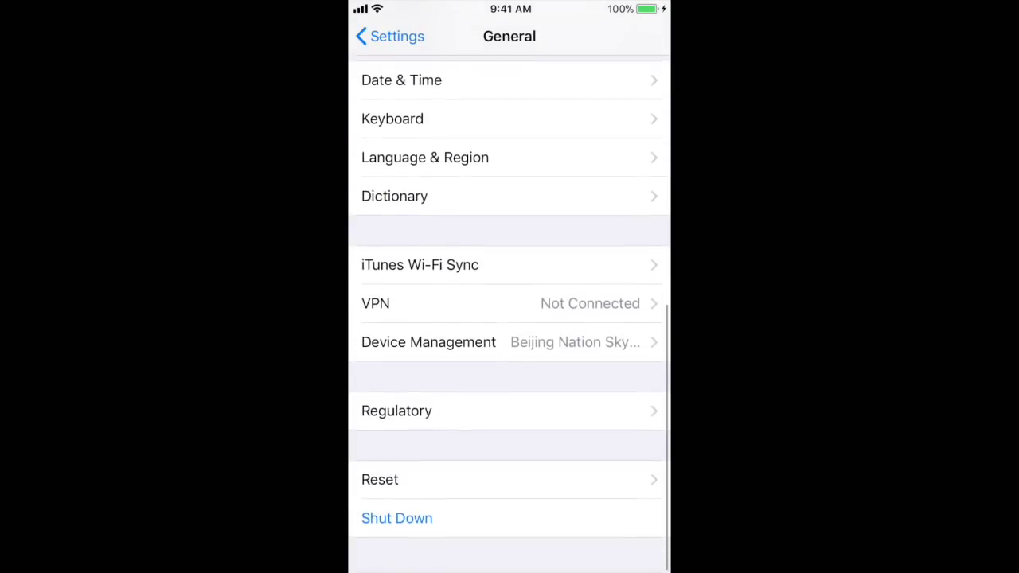
left_click(429, 340)
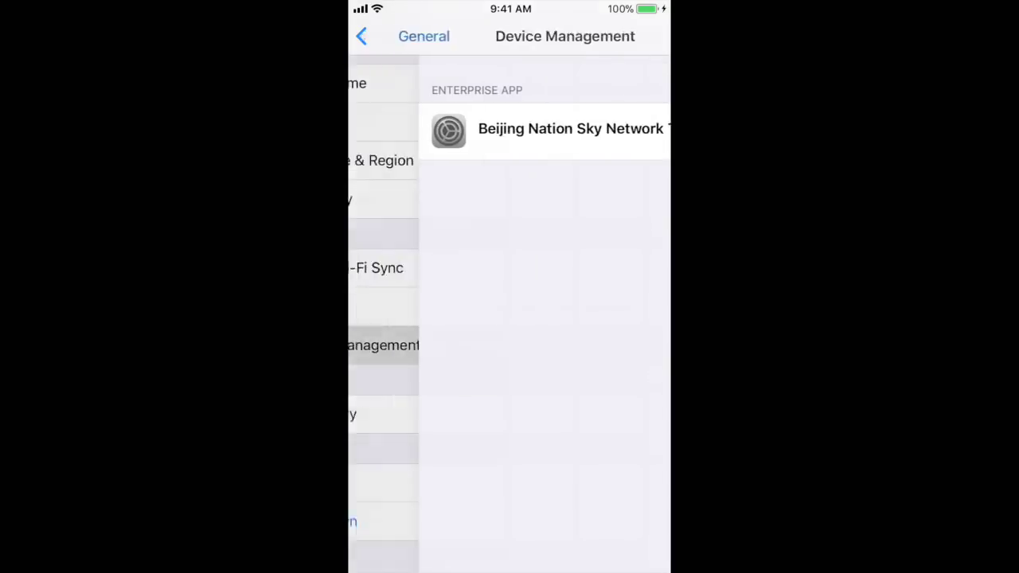
left_click(509, 130)
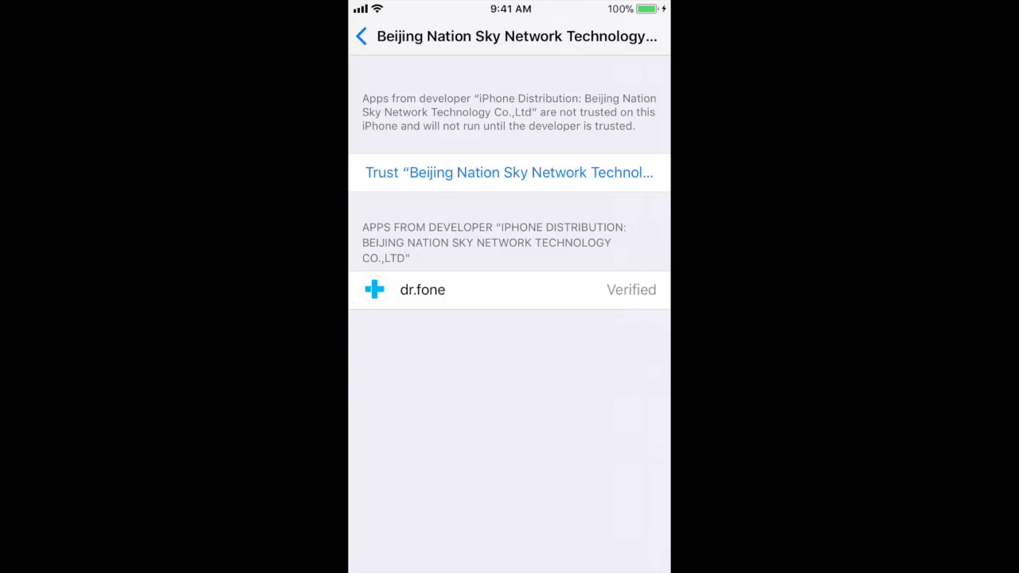
left_click(509, 172)
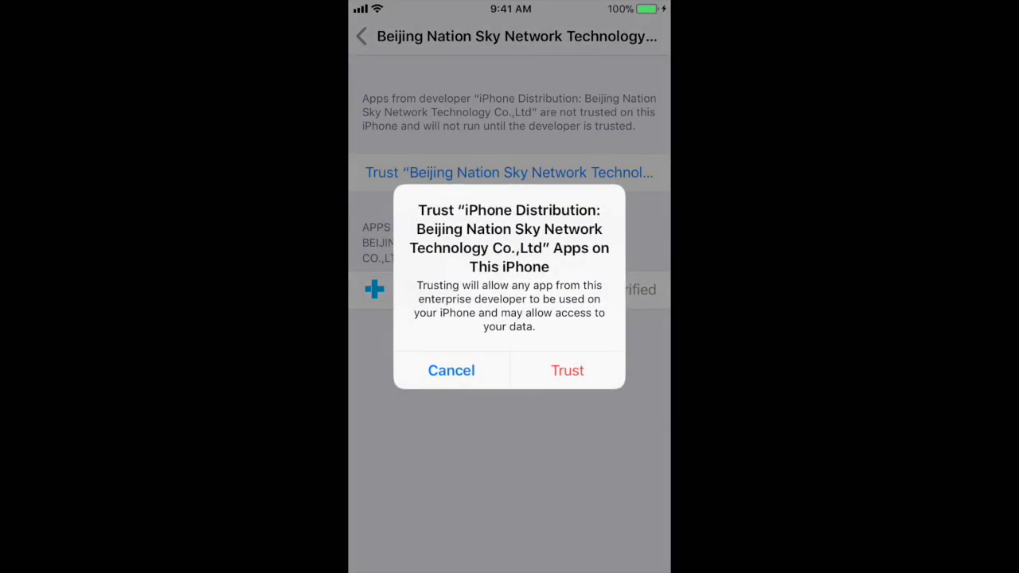
left_click(567, 370)
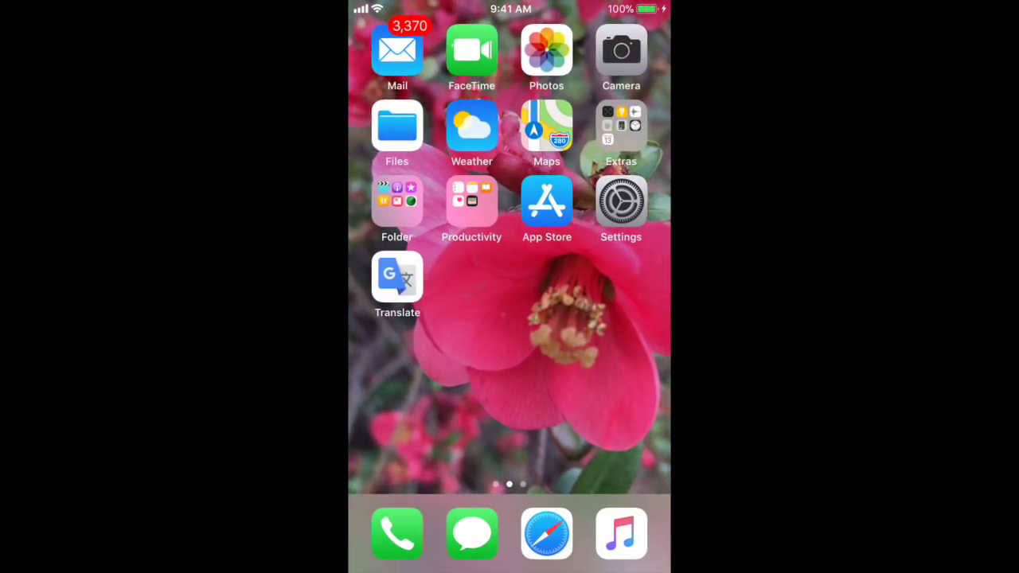
left_click_drag(605, 335, 415, 334)
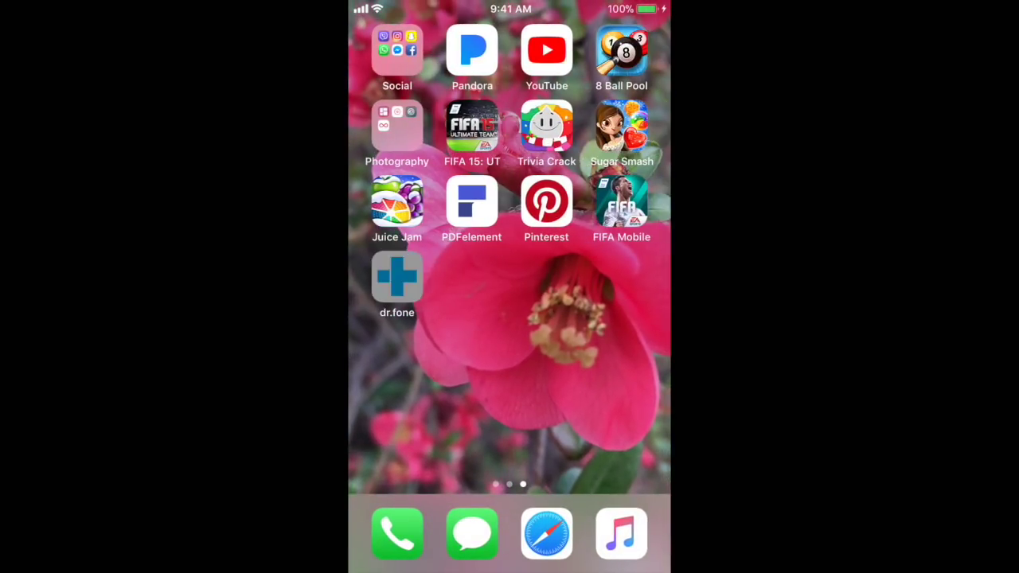
left_click(396, 279)
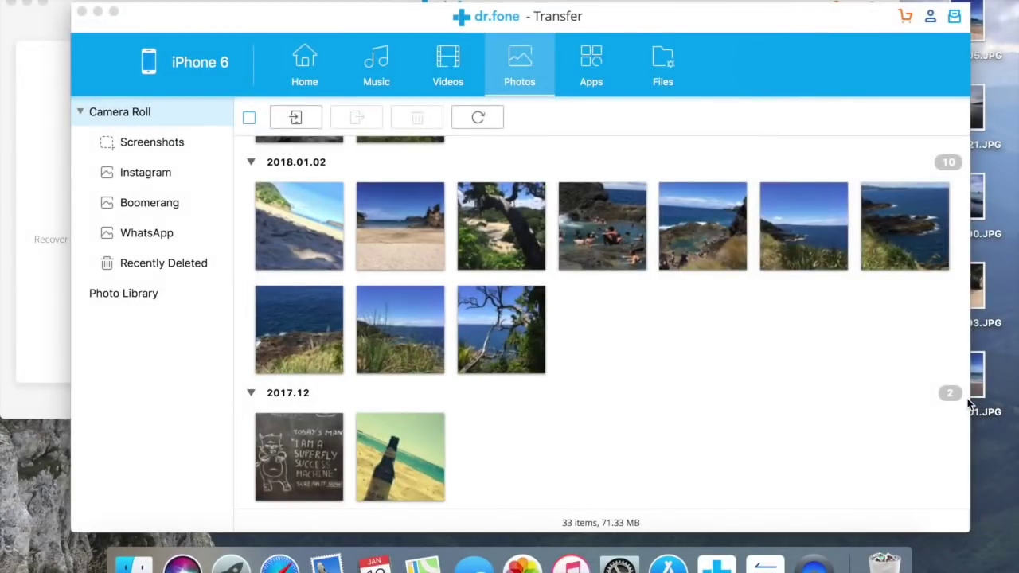
Step: Preview the beach bottle photo in the Camera Roll and import IMG_0004.JPG from the Mac's Pictures folder, viewing it on the iPhone
double_click(397, 461)
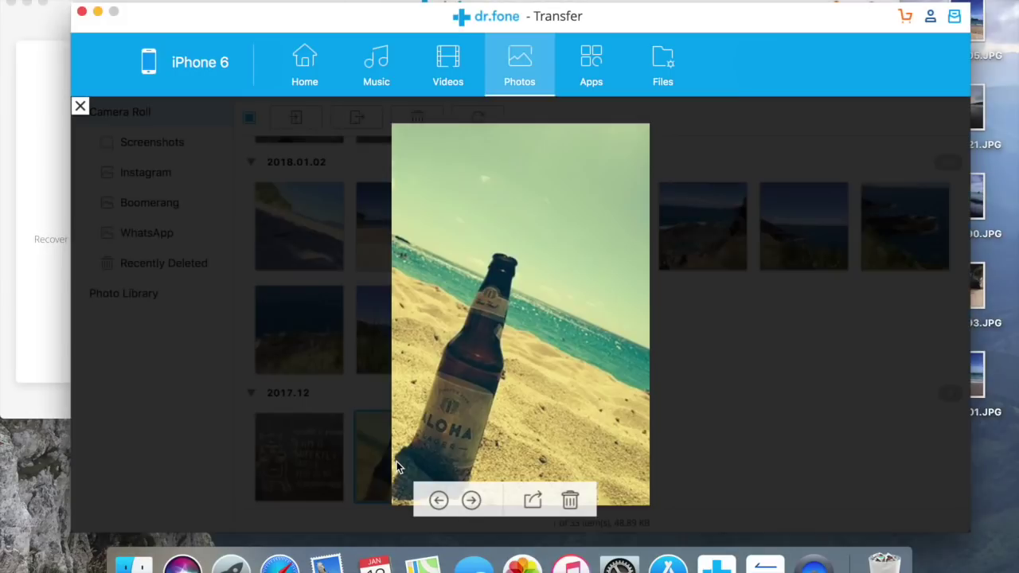
left_click(353, 269)
left_click(292, 117)
left_click(733, 103)
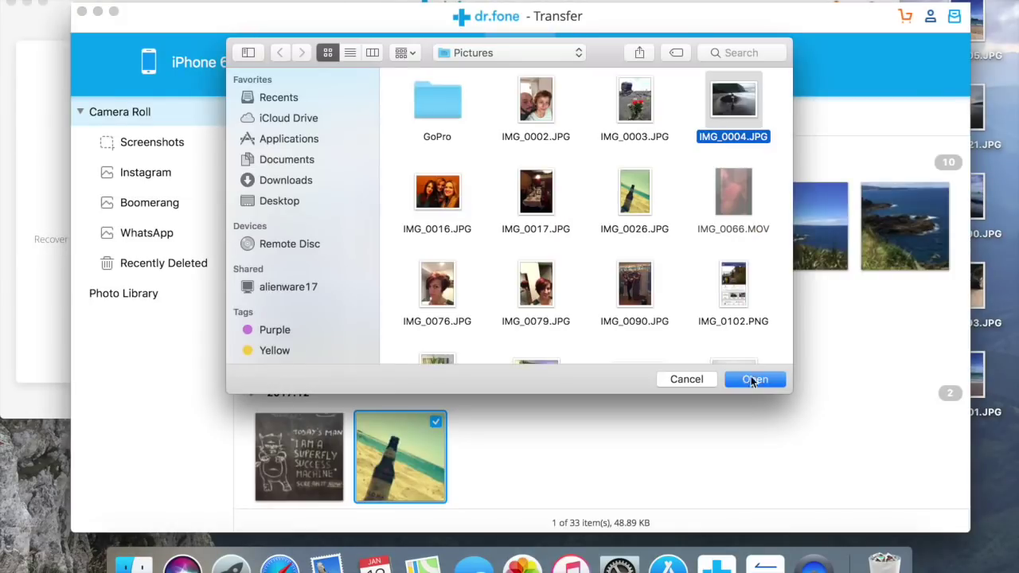
left_click(753, 379)
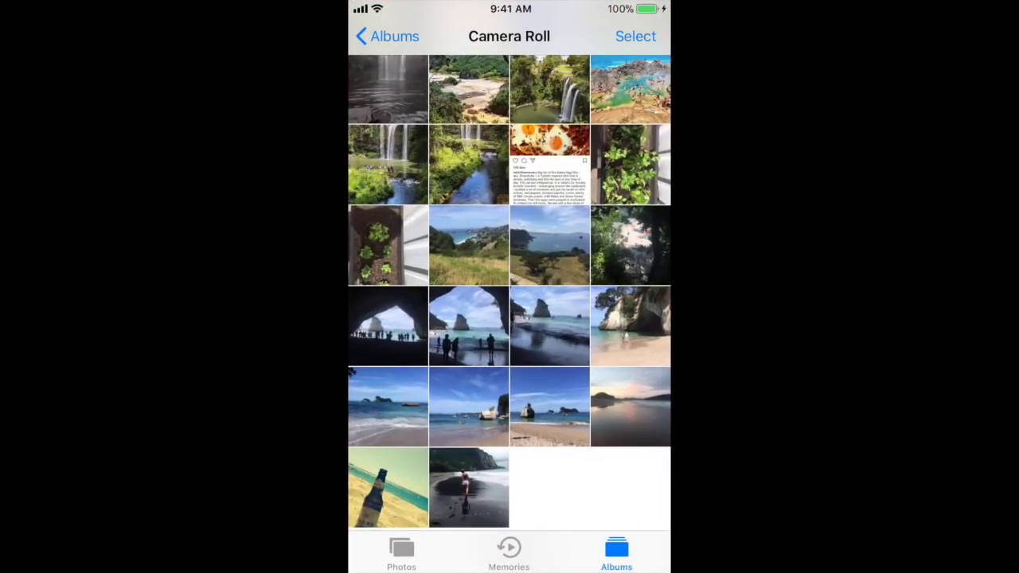
left_click(468, 488)
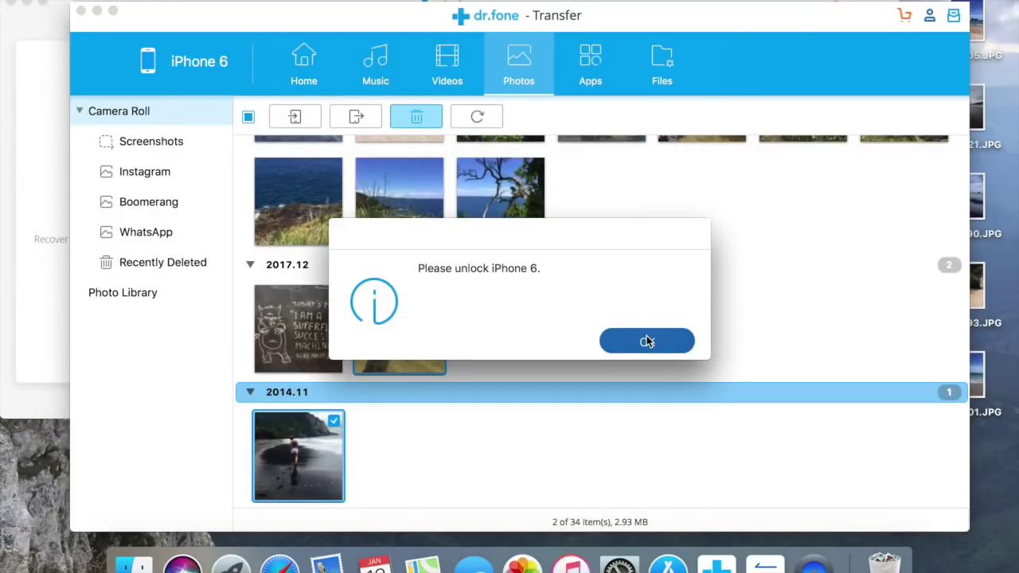
Step: Delete the two selected photos, the beach bottle and the black-sand beach shot, from the iPhone's Camera Roll
left_click(647, 339)
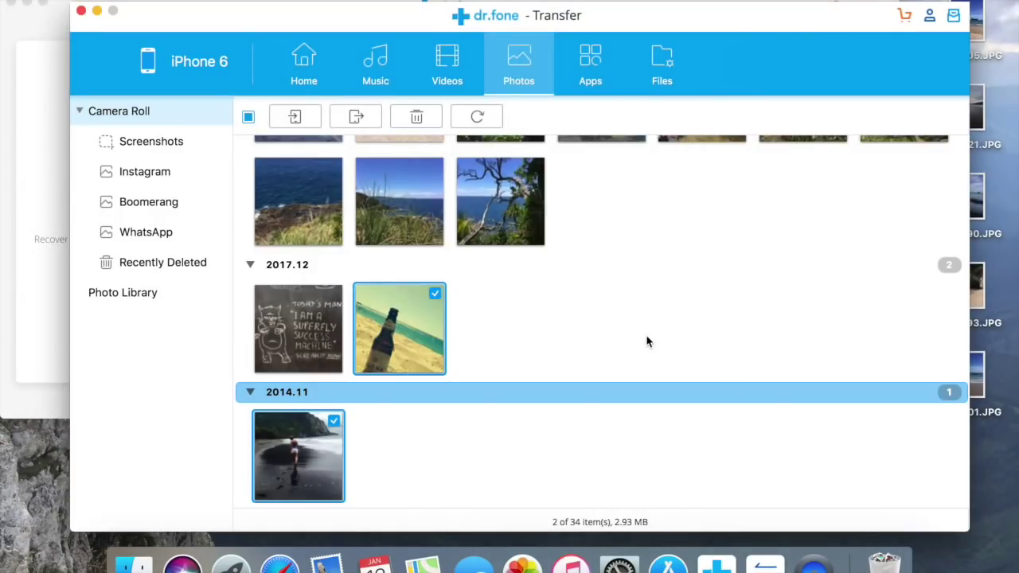
left_click(414, 116)
left_click(542, 344)
Step: Look through the iPhone's apps, selecting Snapchat, and its file folders, and return to the device's home overview
left_click(595, 60)
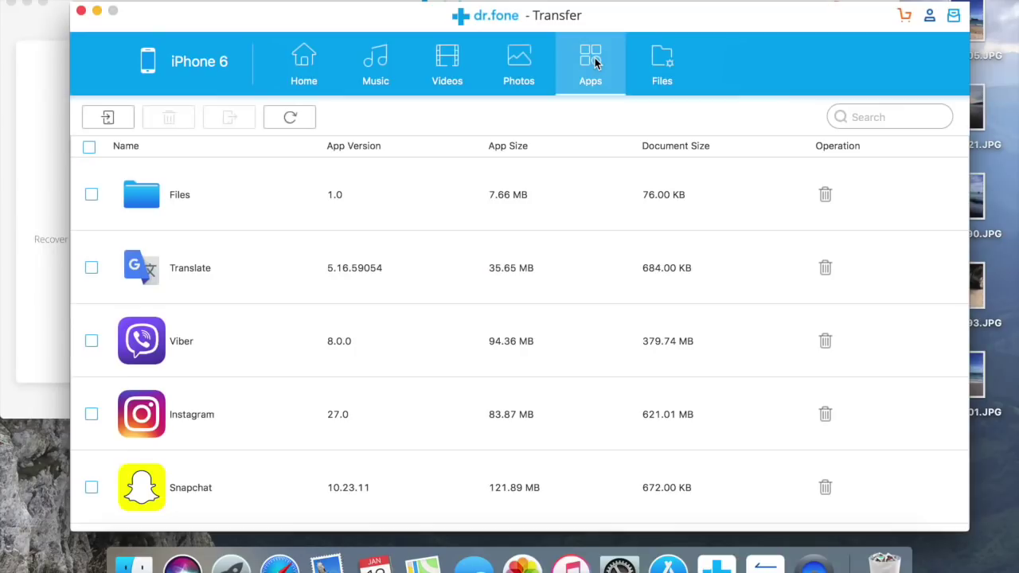
scroll(103, 337, "down", 3)
left_click(90, 387)
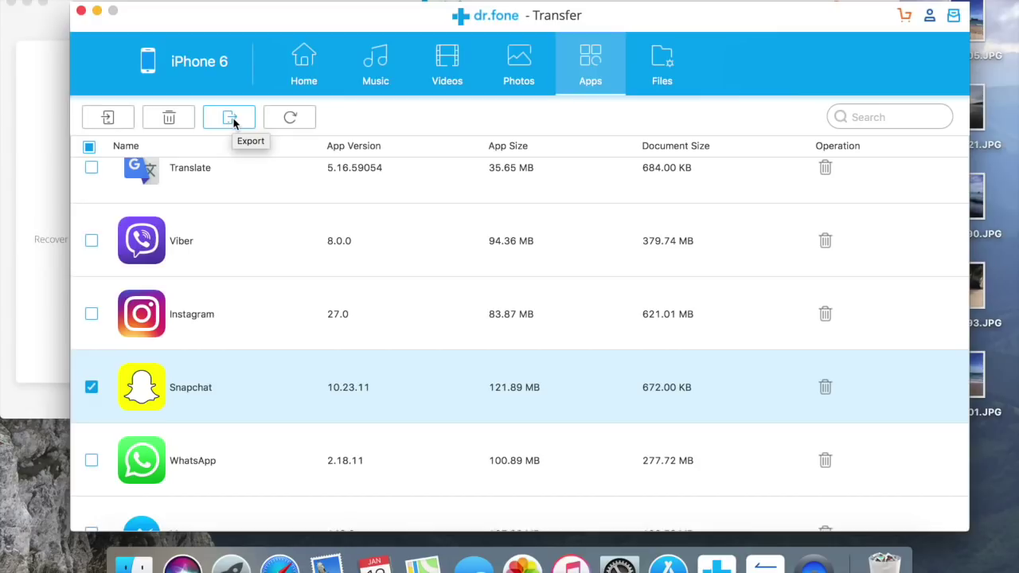
left_click(672, 56)
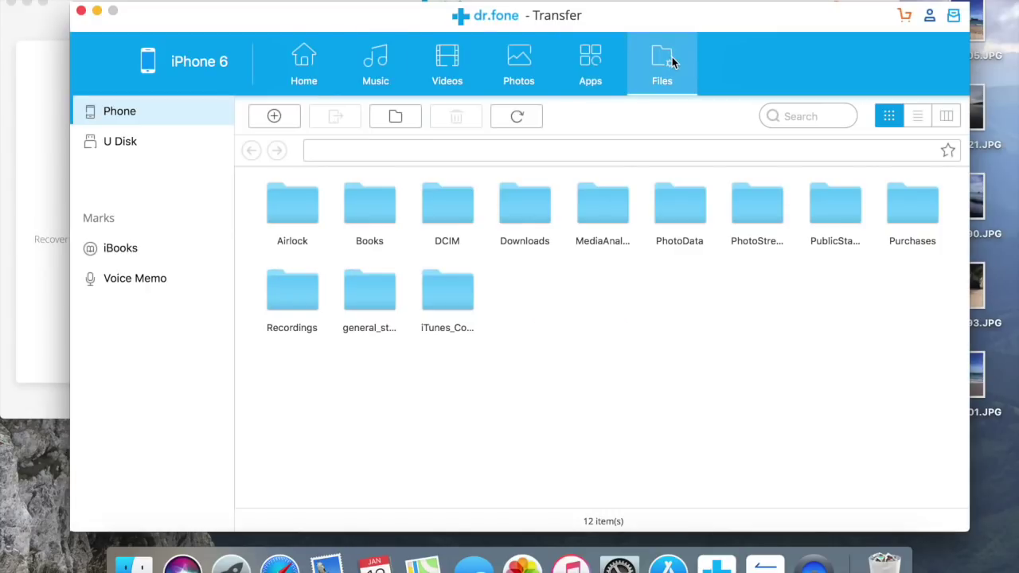
left_click(293, 67)
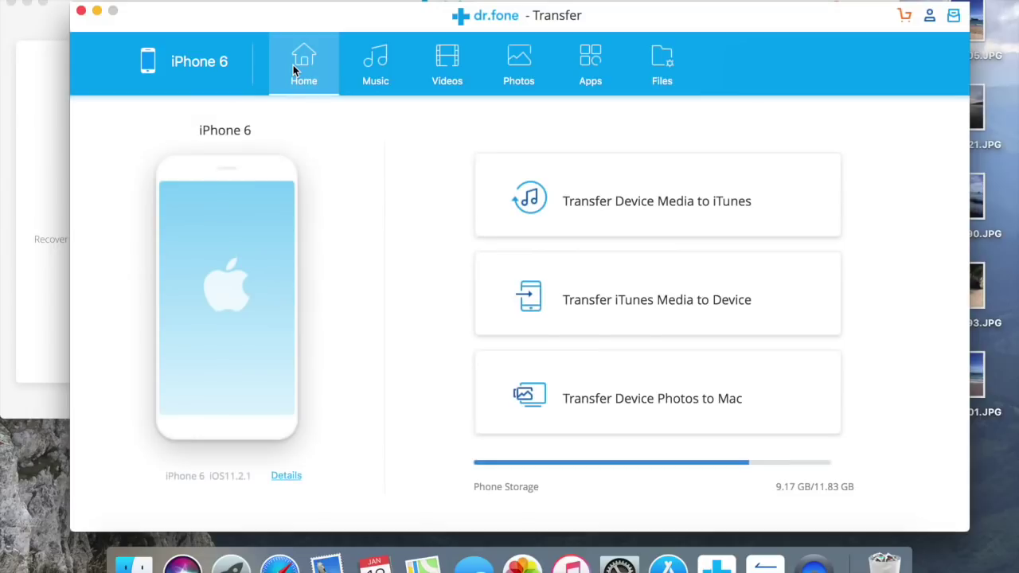